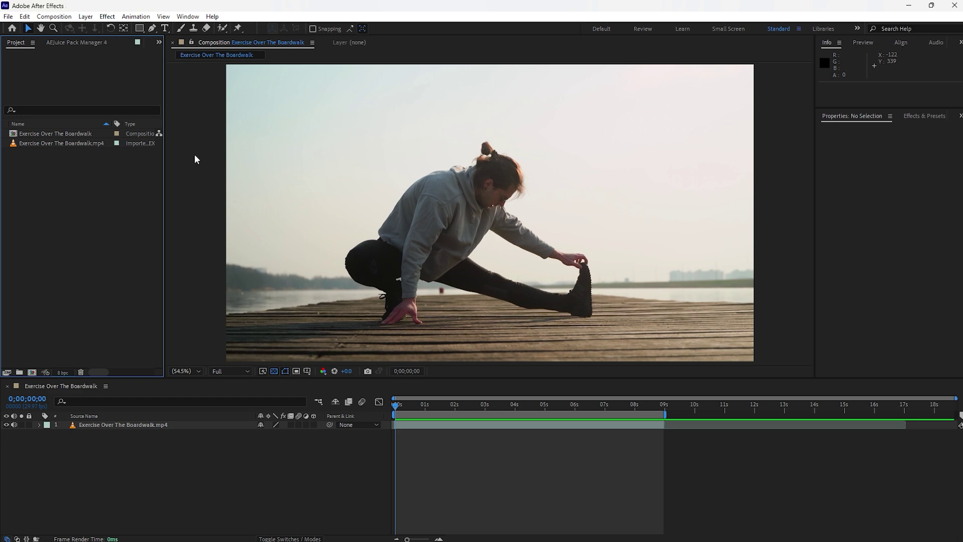
# Pick the Roto Brush tool and open Exercise Over The Boardwalk.mp4 in its Layer panel.
pyautogui.click(220, 29)
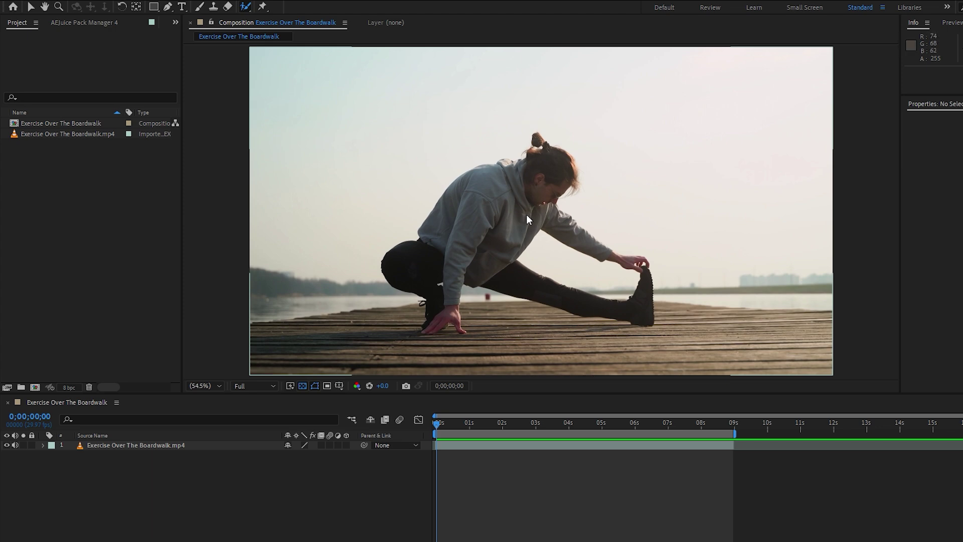
pyautogui.doubleClick(516, 224)
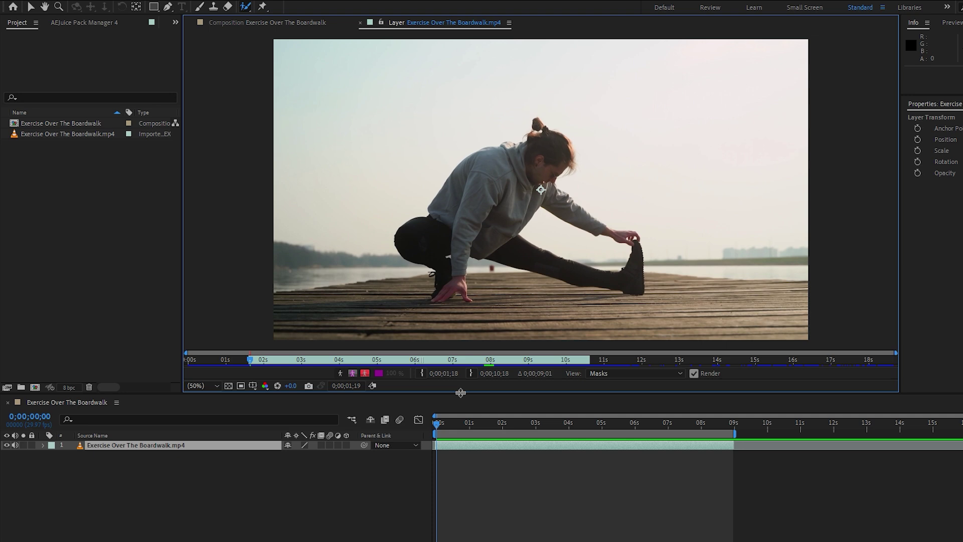
# At the 1-second frame, paint Roto Brush foreground strokes over the man's head, chest and both legs.
pyautogui.moveTo(439, 423); pyautogui.dragTo(475, 424)
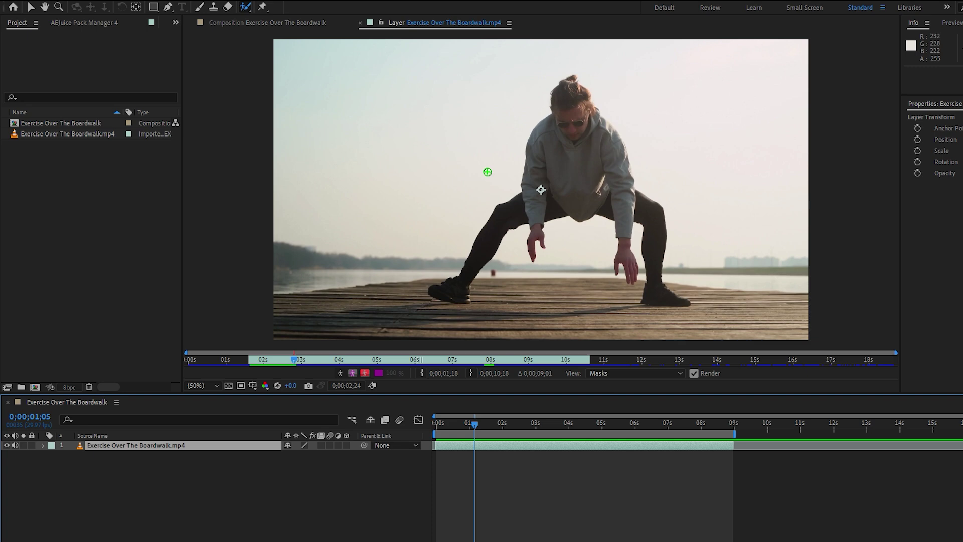
pyautogui.moveTo(574, 91); pyautogui.dragTo(573, 174)
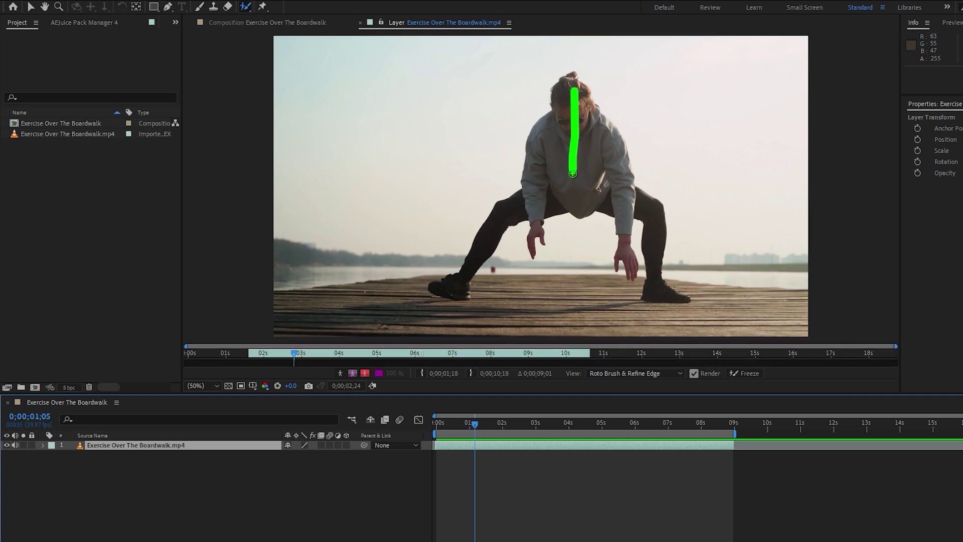
pyautogui.moveTo(546, 203)
pyautogui.mouseDown()
pyautogui.moveTo(512, 207)
pyautogui.moveTo(471, 273)
pyautogui.moveTo(433, 289)
pyautogui.mouseUp()
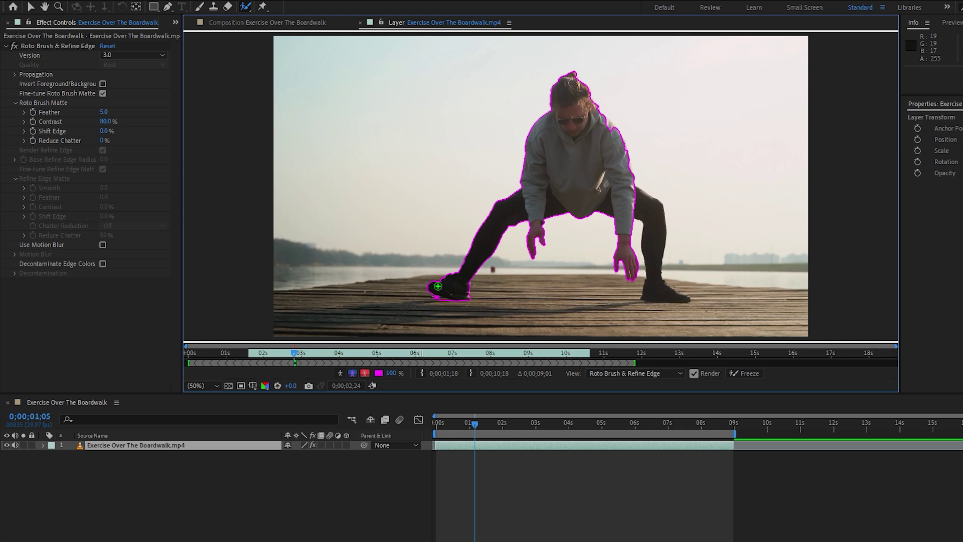
pyautogui.moveTo(584, 195)
pyautogui.mouseDown()
pyautogui.moveTo(644, 204)
pyautogui.moveTo(654, 289)
pyautogui.moveTo(679, 296)
pyautogui.mouseUp()
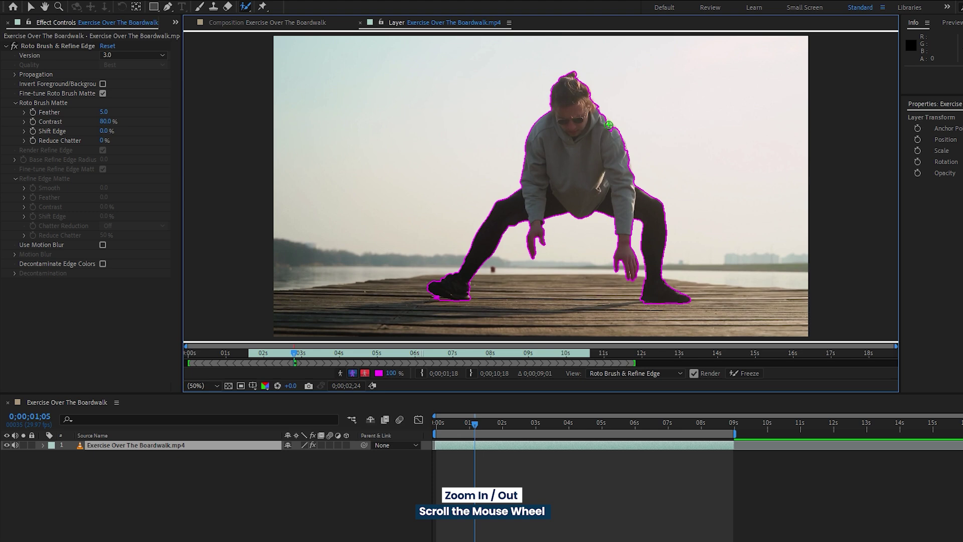
# Zoom to 200% and, with a smaller brush, refine the outline along the shoulder and lower arm.
pyautogui.scroll(4, 608, 125)
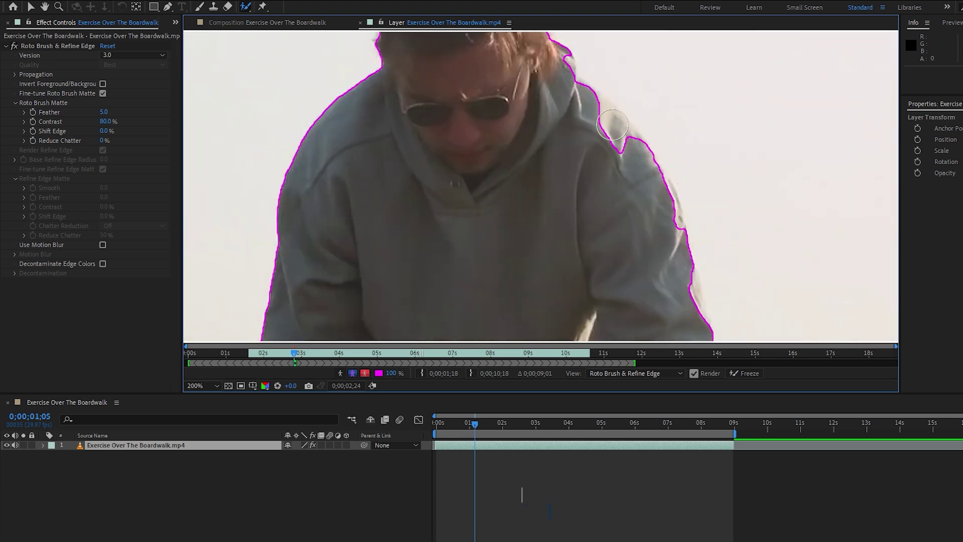
pyautogui.moveTo(613, 124)
pyautogui.mouseDown()
pyautogui.moveTo(602, 98)
pyautogui.moveTo(633, 138)
pyautogui.mouseUp()
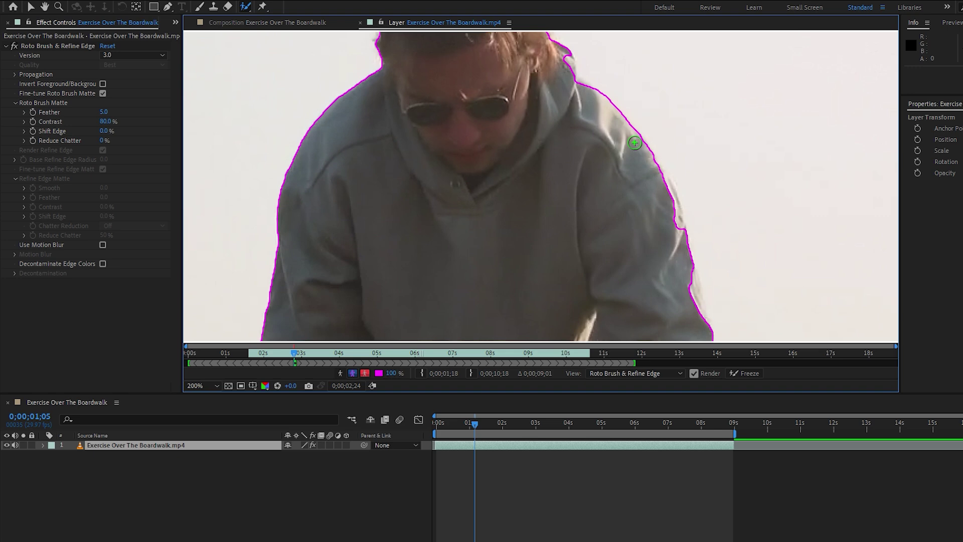
pyautogui.moveTo(664, 178); pyautogui.dragTo(681, 224)
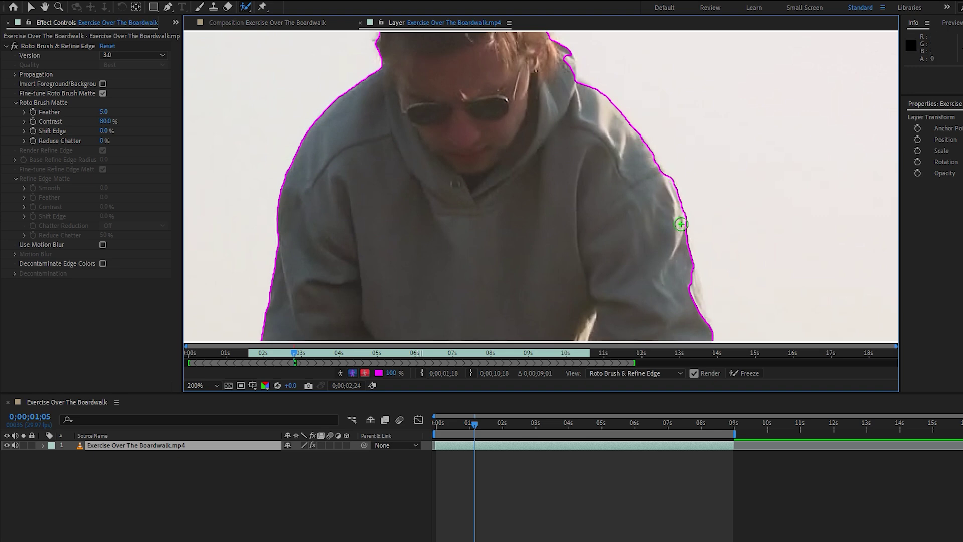
pyautogui.moveTo(695, 275); pyautogui.dragTo(704, 308)
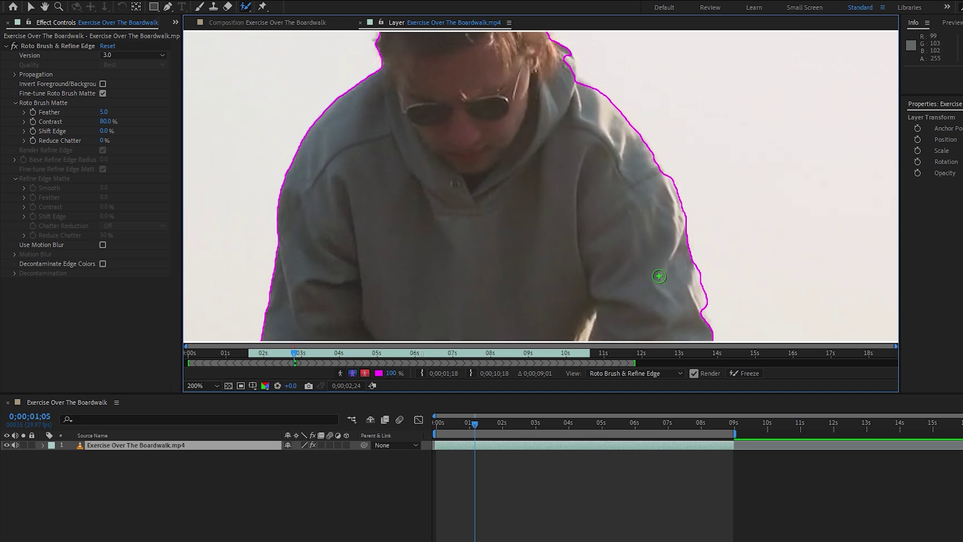
# Subtract the boardwalk beneath the man's left and right shoes from the selection.
pyautogui.scroll(-2, 659, 276)
pyautogui.moveTo(606, 251)
pyautogui.mouseDown()
pyautogui.moveTo(507, 151)
pyautogui.moveTo(471, 172)
pyautogui.moveTo(478, 154)
pyautogui.mouseUp()
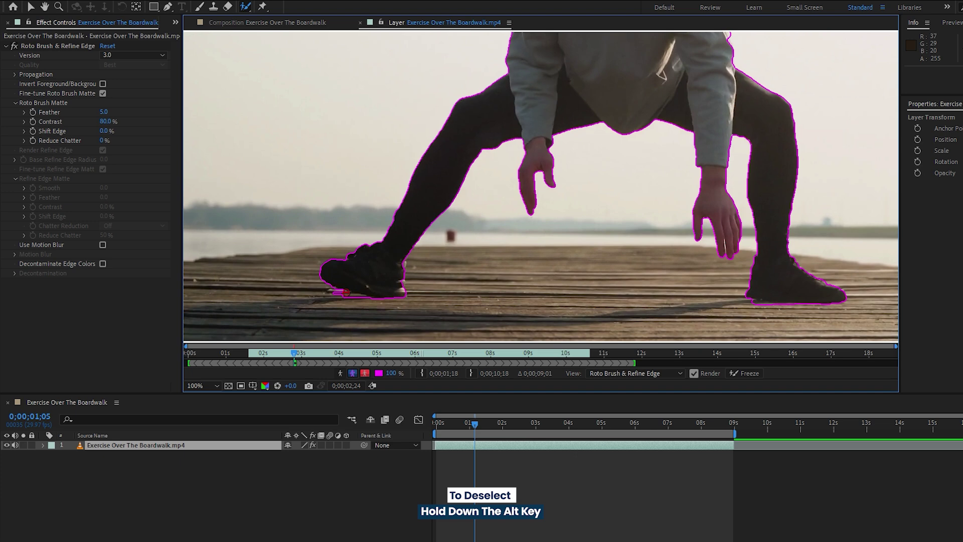
pyautogui.moveTo(346, 292); pyautogui.dragTo(352, 294)
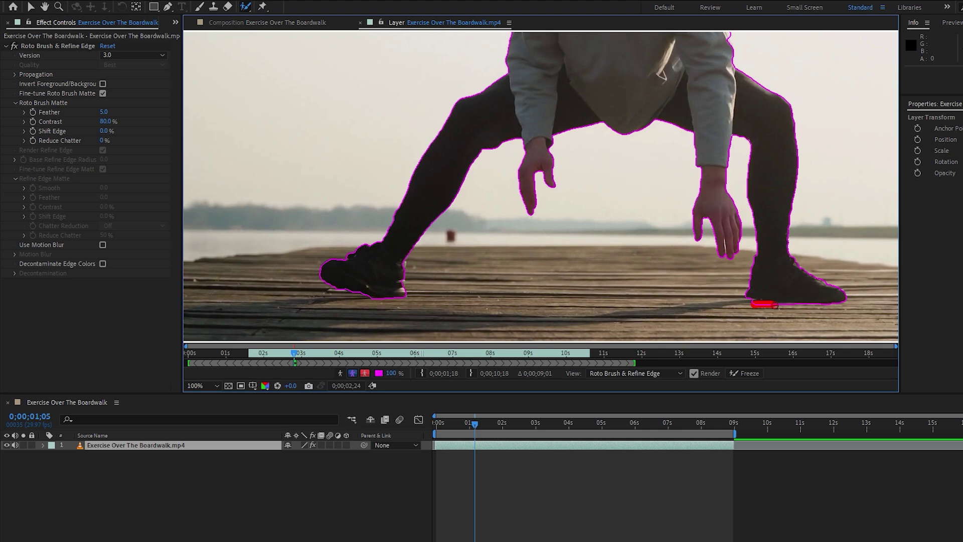
pyautogui.moveTo(782, 307); pyautogui.dragTo(784, 307)
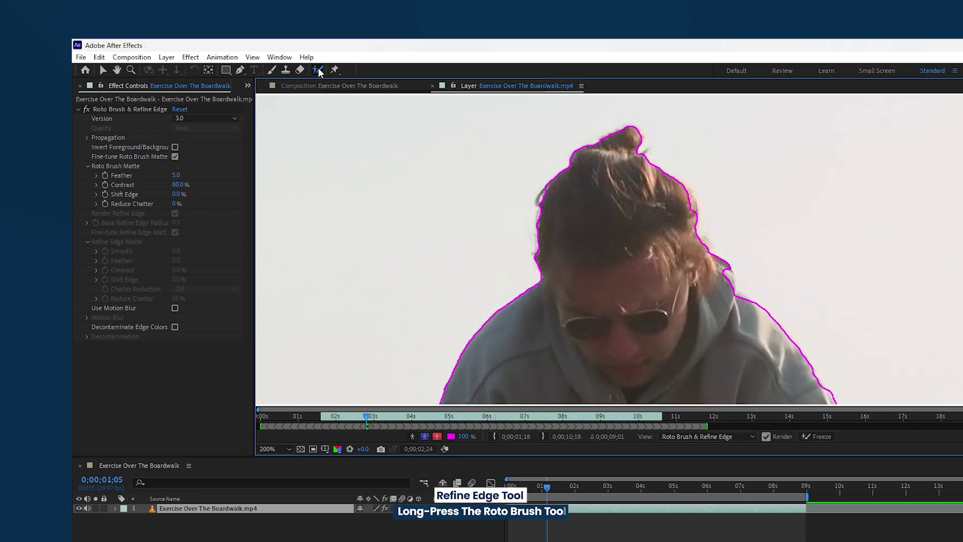
# Switch to the Refine Edge Tool and paint a refine band along the man's hair and bun.
pyautogui.click(318, 71)
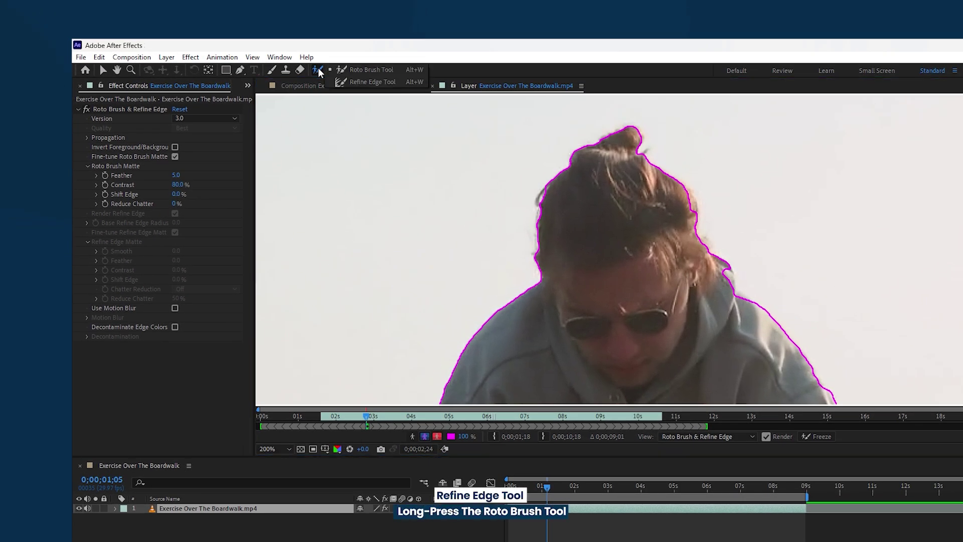
pyautogui.click(369, 85)
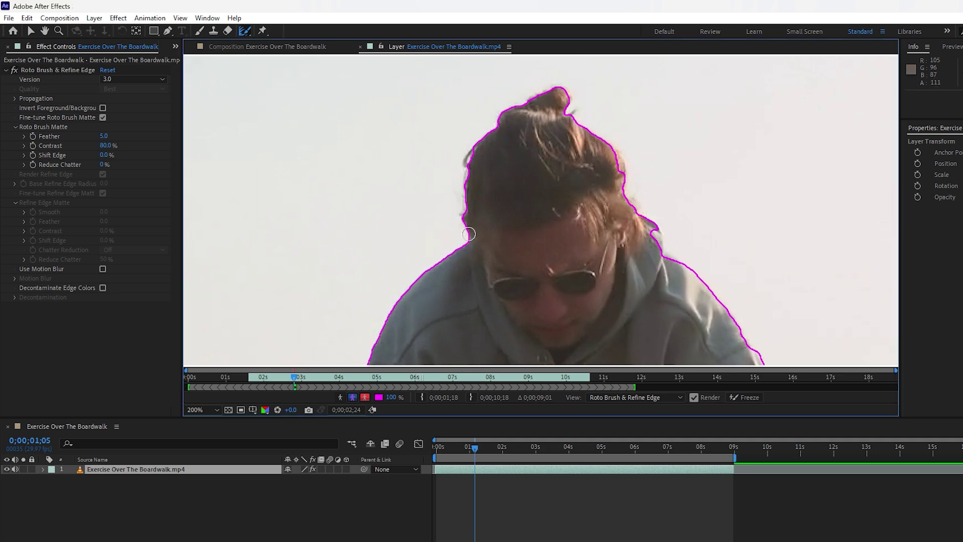
pyautogui.moveTo(469, 234)
pyautogui.mouseDown()
pyautogui.moveTo(462, 203)
pyautogui.moveTo(470, 152)
pyautogui.moveTo(514, 105)
pyautogui.moveTo(548, 89)
pyautogui.moveTo(564, 90)
pyautogui.moveTo(563, 108)
pyautogui.moveTo(617, 150)
pyautogui.moveTo(640, 218)
pyautogui.mouseUp()
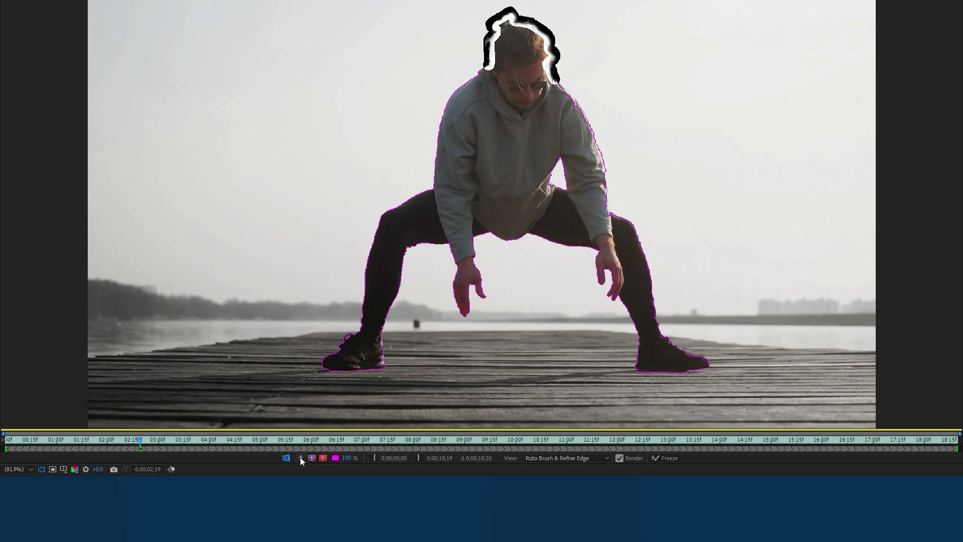
# Compare the Alpha, Alpha Boundary and Alpha Overlay previews, ending on the red background overlay.
pyautogui.click(300, 457)
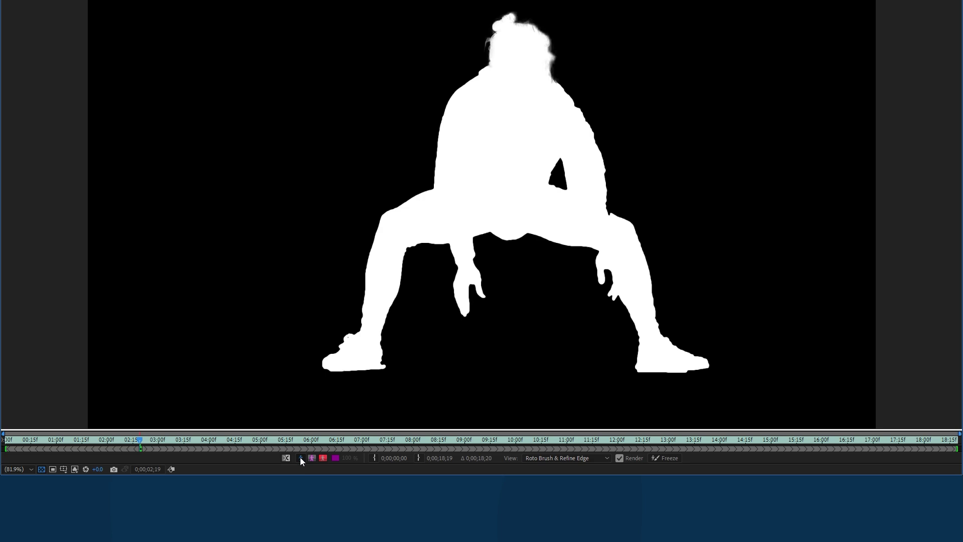
pyautogui.click(300, 457)
pyautogui.click(300, 457)
pyautogui.click(300, 457)
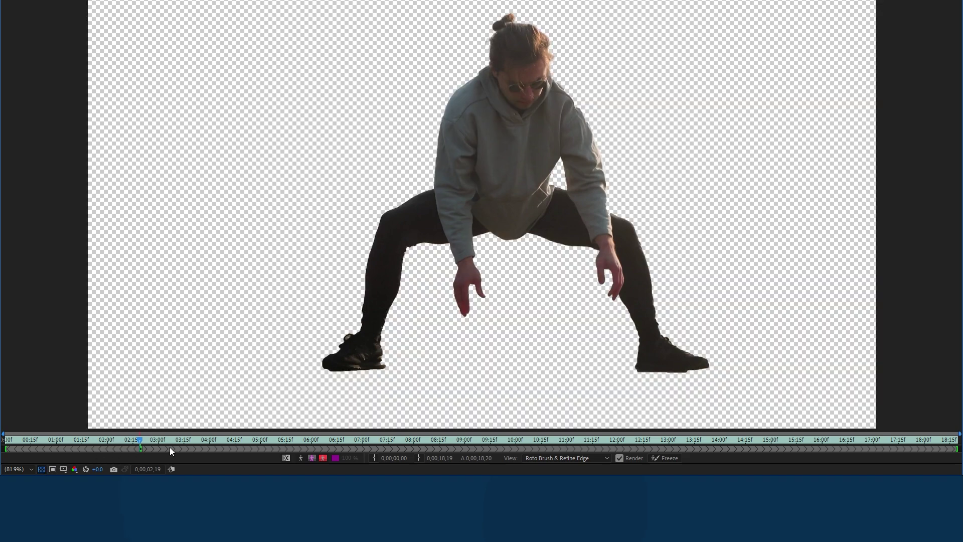
pyautogui.click(311, 457)
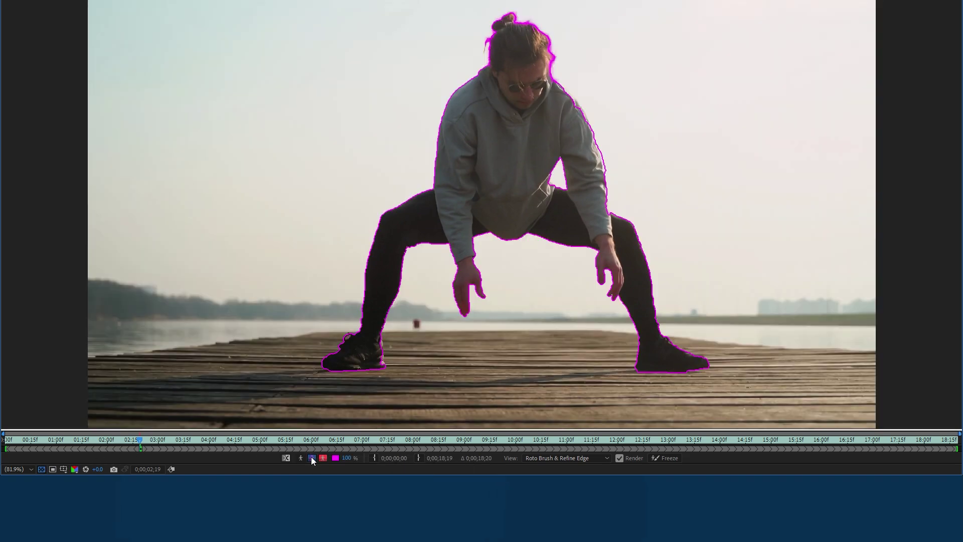
pyautogui.click(311, 457)
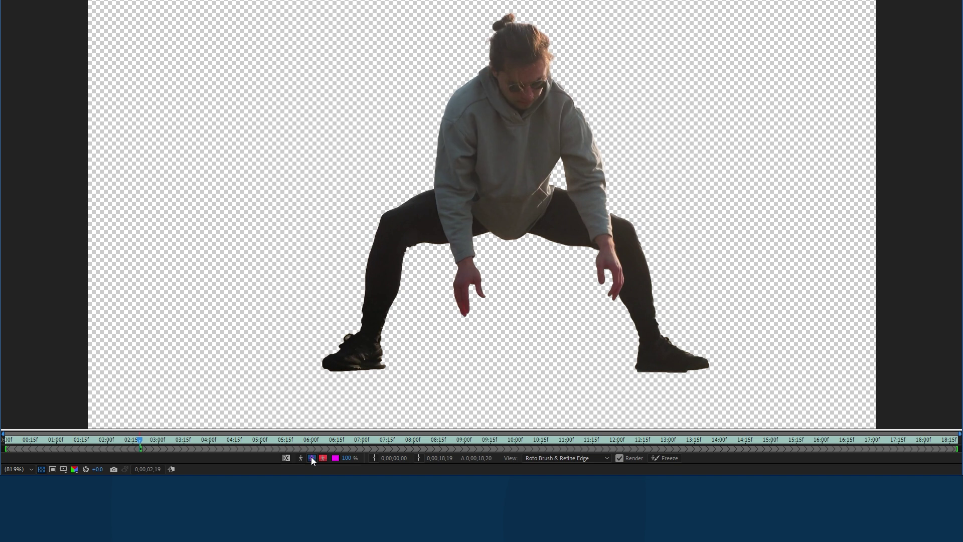
pyautogui.click(311, 457)
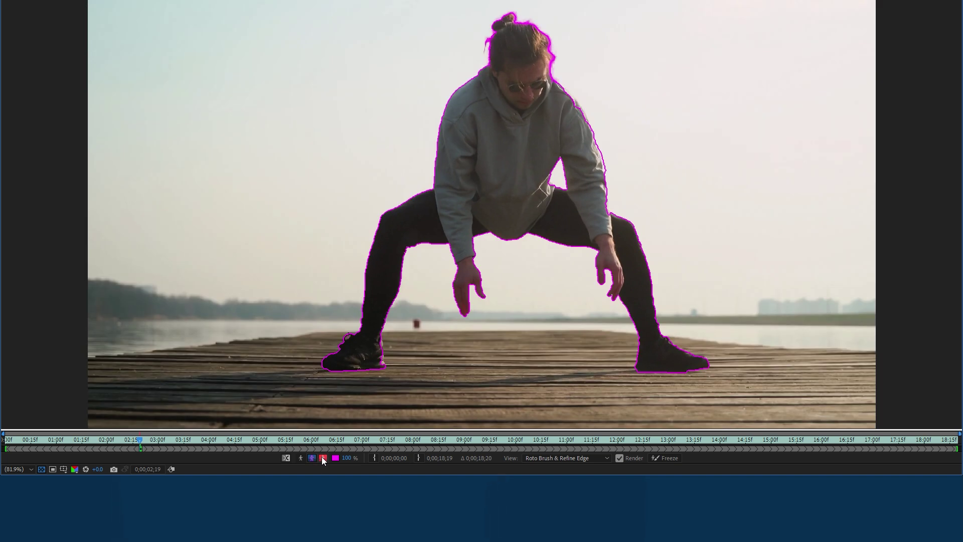
pyautogui.click(322, 457)
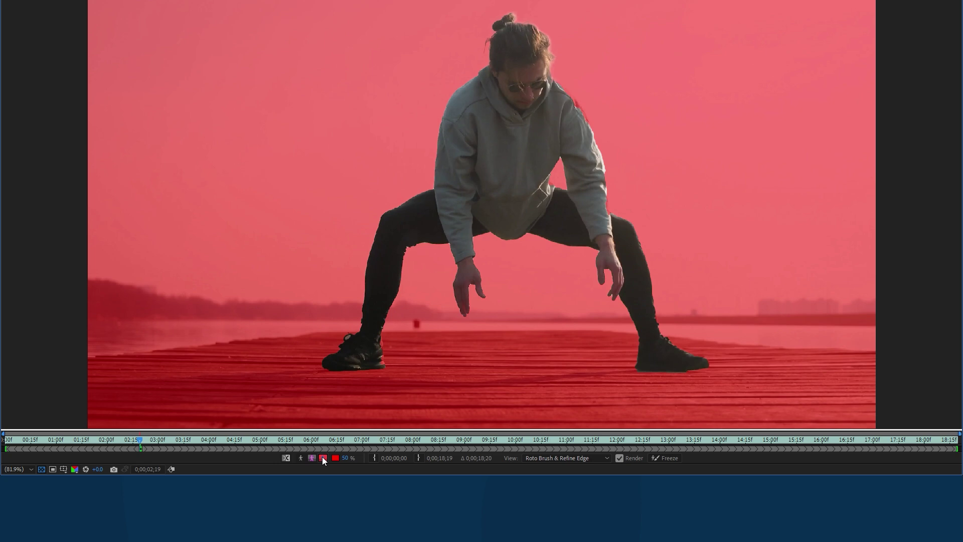
pyautogui.click(322, 458)
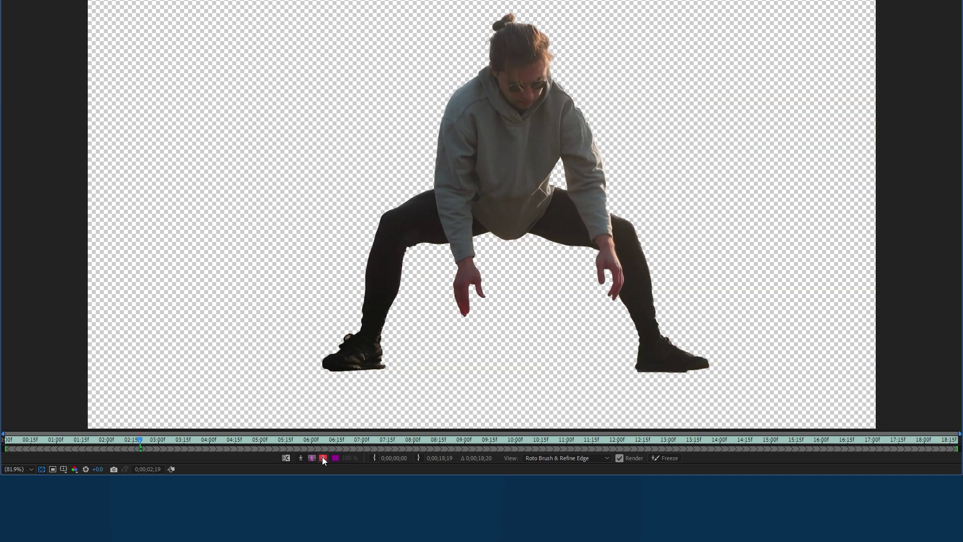
pyautogui.click(323, 458)
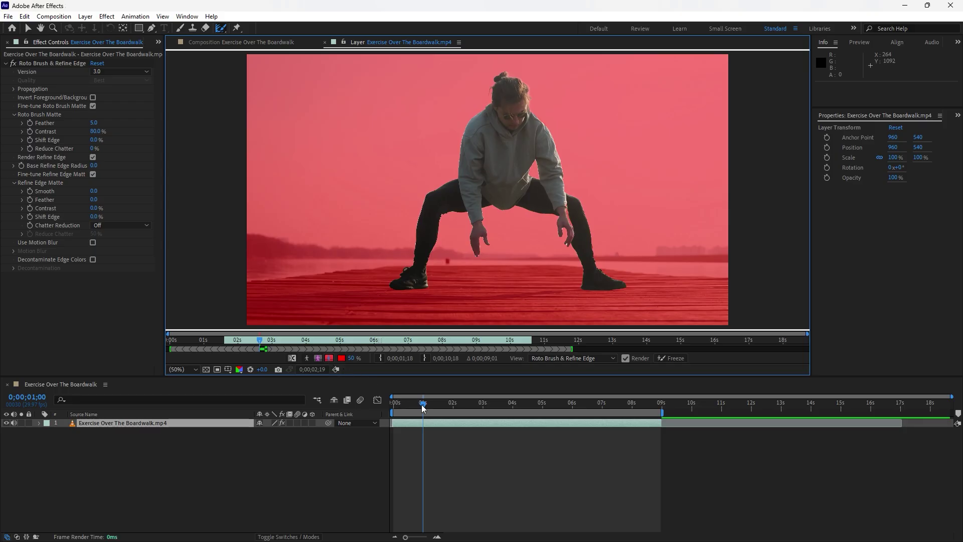
# A few frames later, zoom in and correct the matte along the man's hair with the Roto Brush.
pyautogui.moveTo(423, 408); pyautogui.dragTo(429, 409)
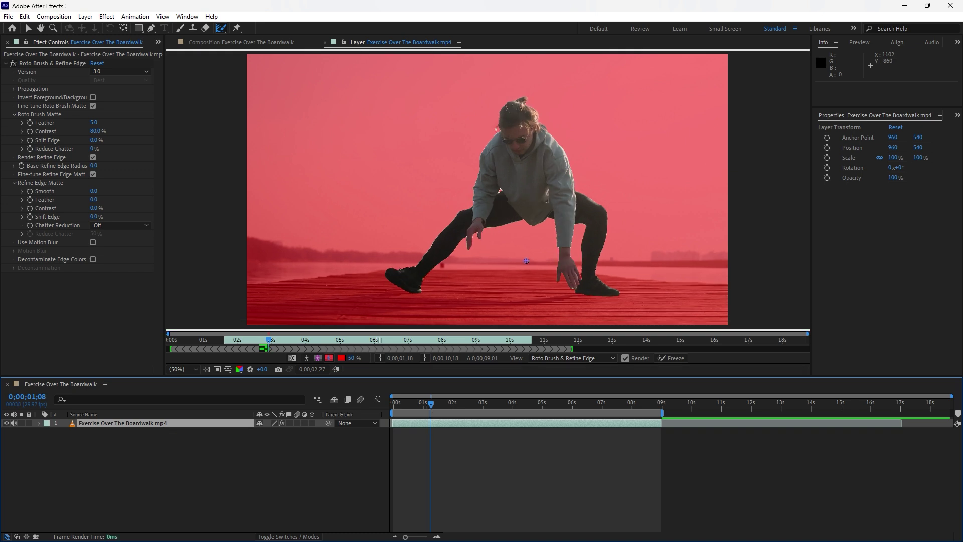
pyautogui.scroll(2, 537, 119)
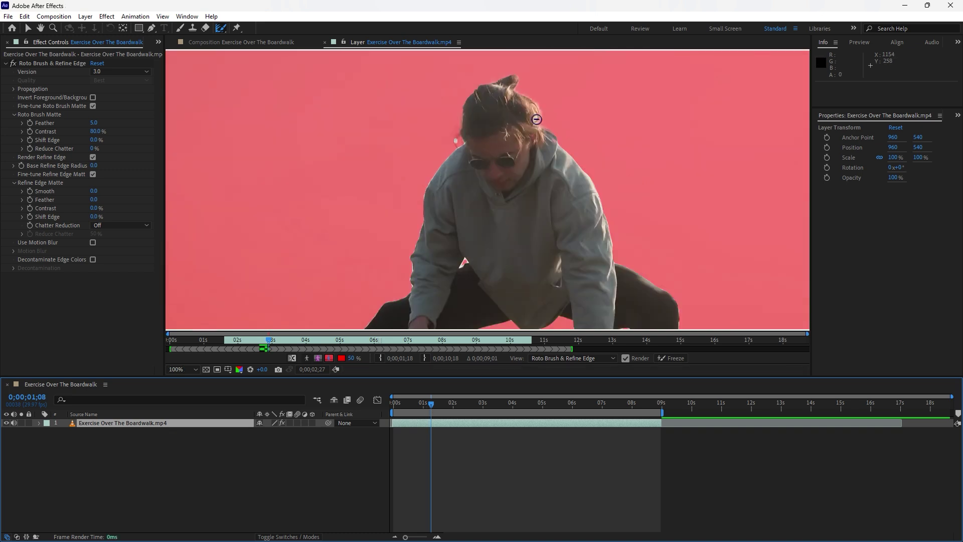
pyautogui.scroll(2, 537, 120)
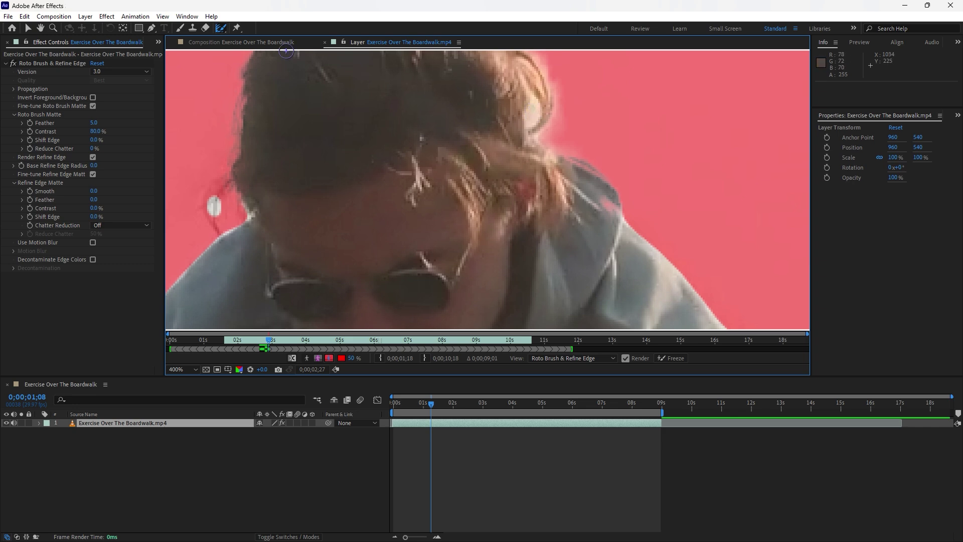
pyautogui.click(221, 28)
pyautogui.click(257, 29)
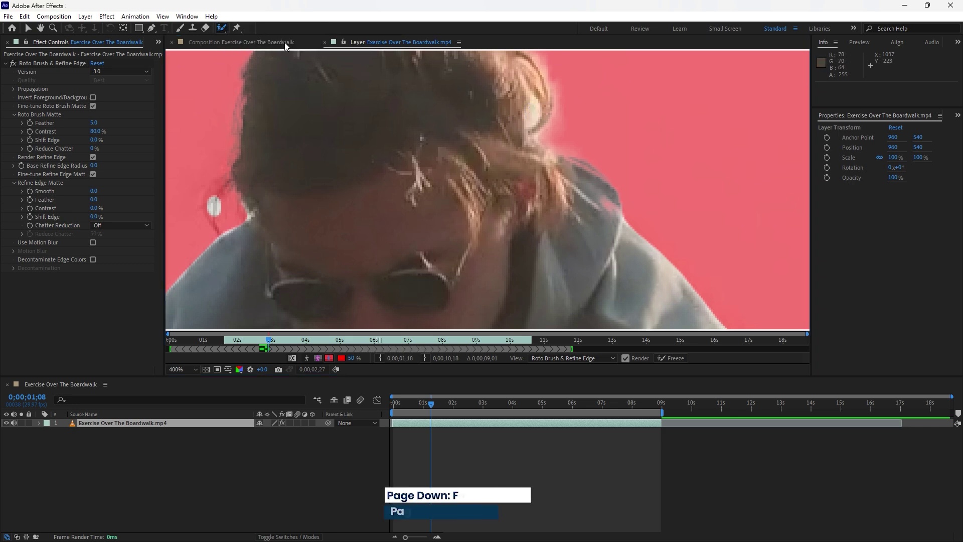
pyautogui.moveTo(535, 104); pyautogui.dragTo(536, 120)
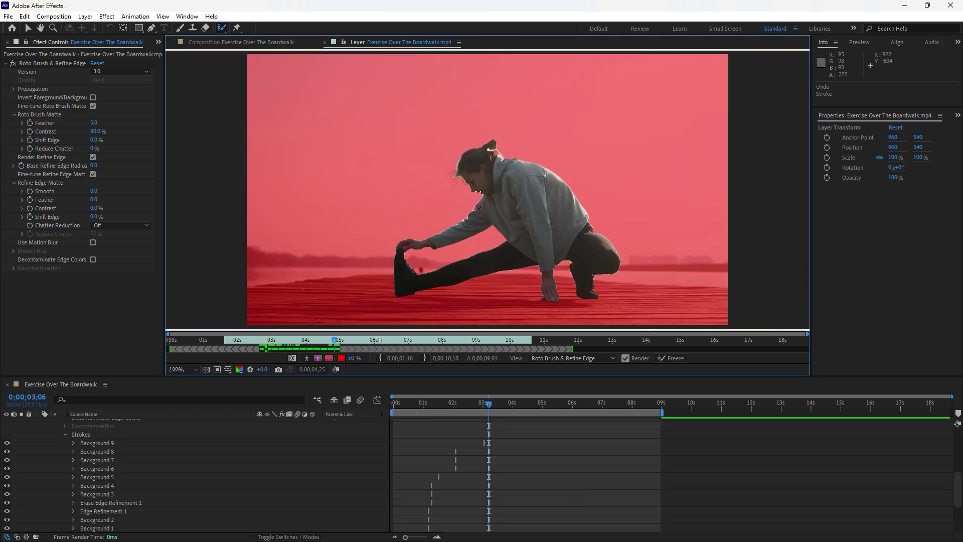
# Subtract background from the matte near the chin and beside the face.
pyautogui.scroll(6, 478, 206)
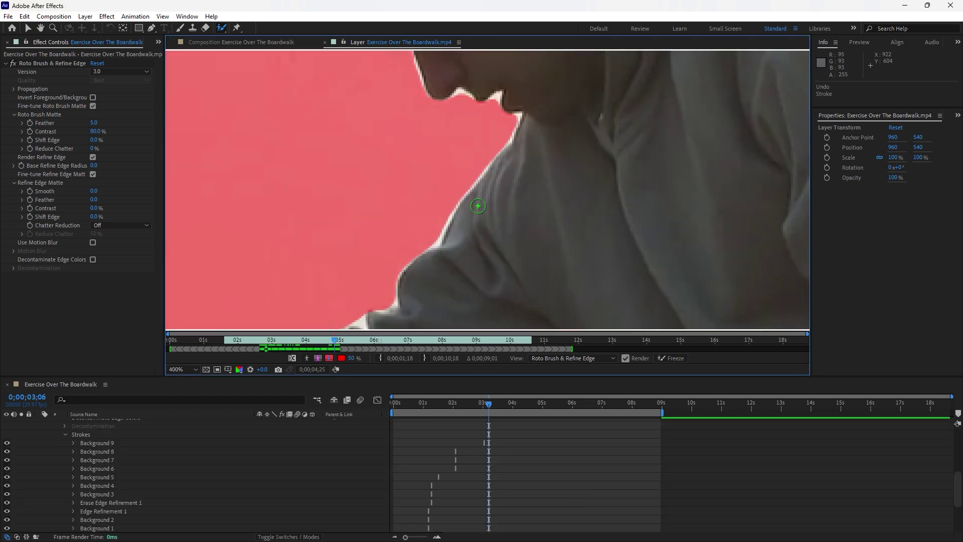
pyautogui.press('alt')
pyautogui.click(498, 96)
pyautogui.click(469, 98)
pyautogui.moveTo(442, 260); pyautogui.dragTo(380, 216)
pyautogui.press('space')
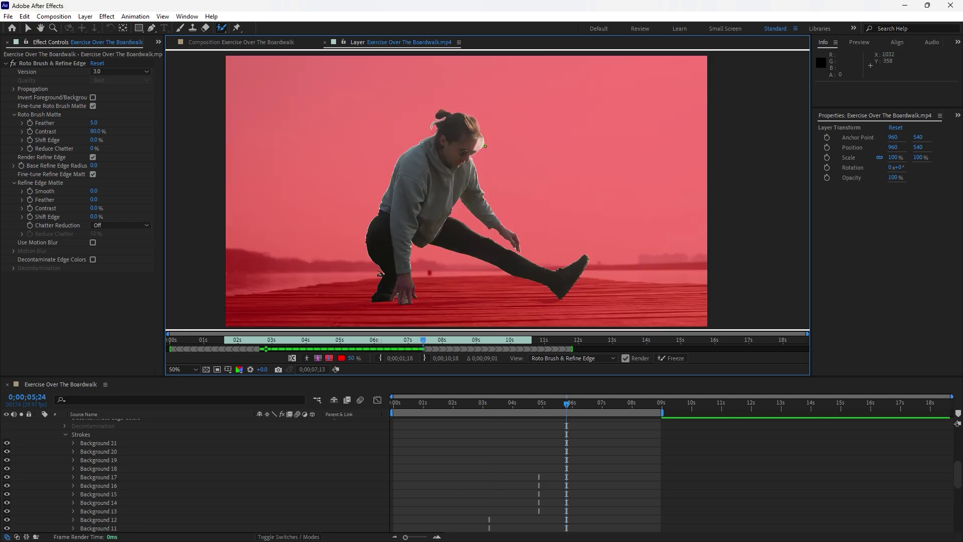
pyautogui.moveTo(485, 146); pyautogui.dragTo(481, 145)
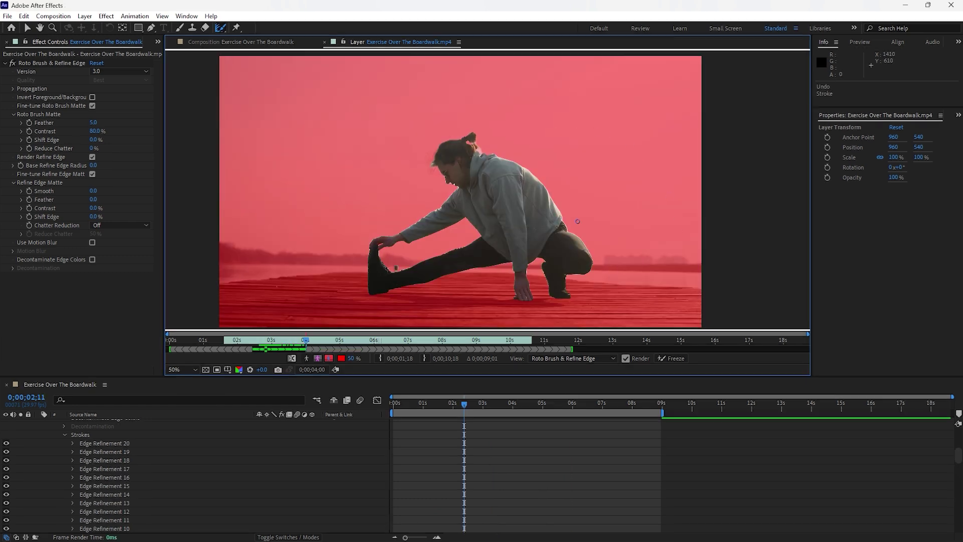
# Freeze the Roto Brush propagation and view the cut-out man in the Composition panel.
pyautogui.click(694, 373)
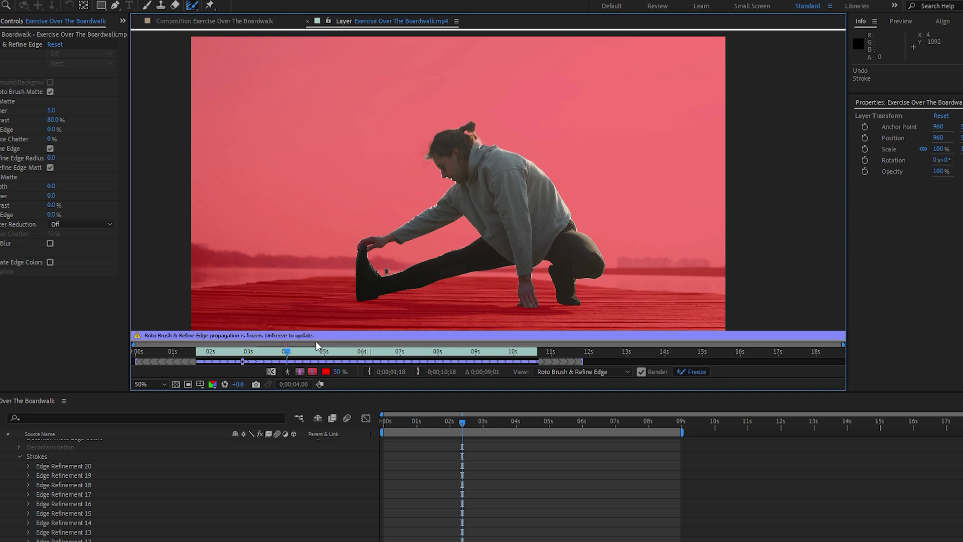
pyautogui.click(214, 23)
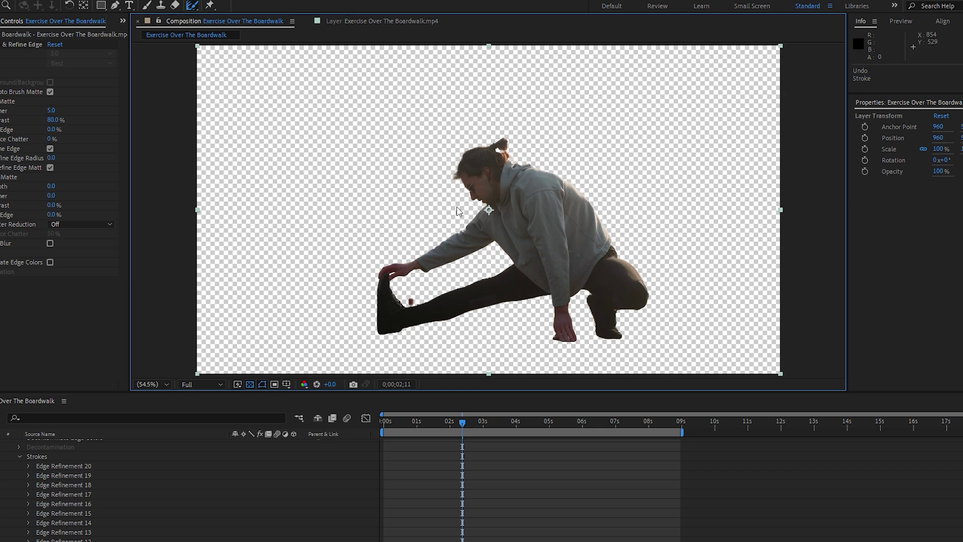
# Show the cutout against black and raise Roto Brush Matte Feather from 5.0 to 44.3.
pyautogui.click(249, 385)
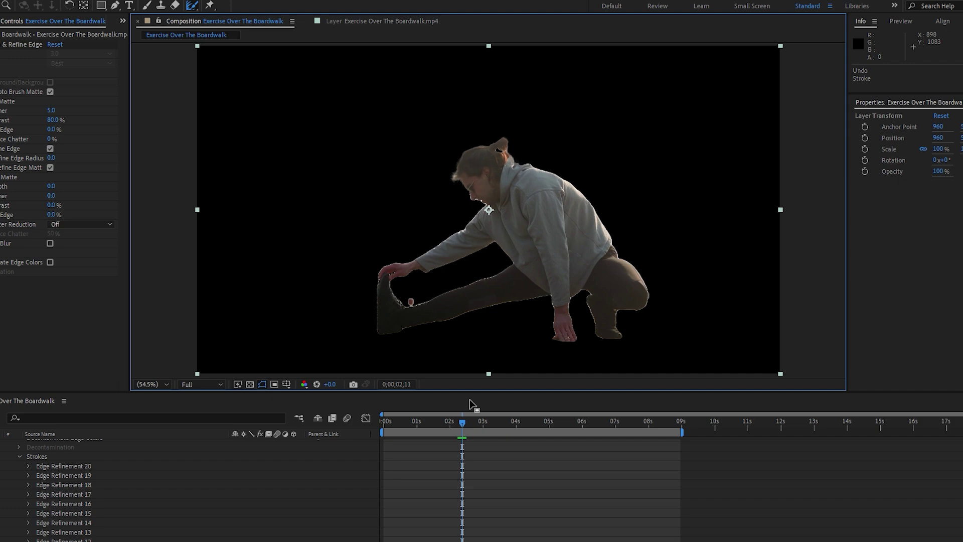
pyautogui.moveTo(462, 423); pyautogui.dragTo(530, 427)
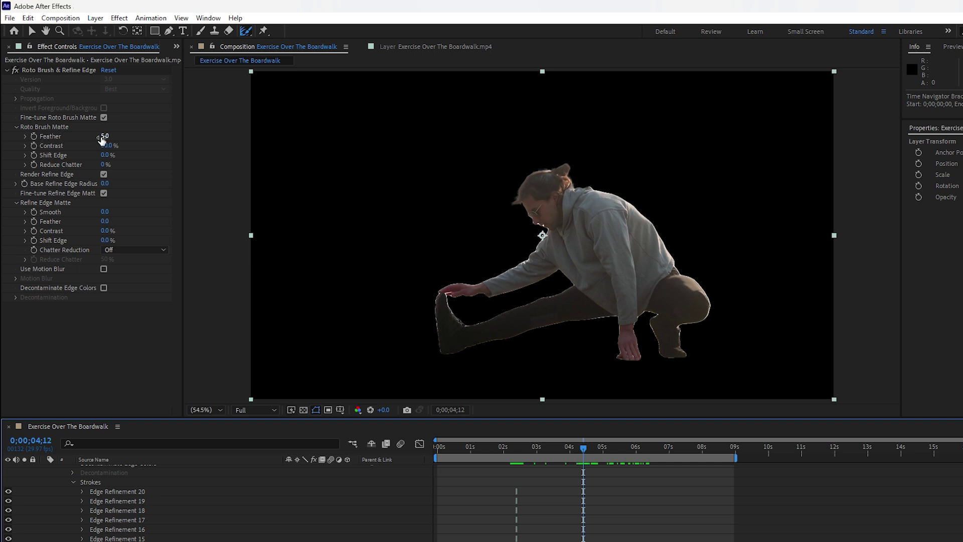
pyautogui.moveTo(105, 136)
pyautogui.mouseDown()
pyautogui.moveTo(188, 136)
pyautogui.moveTo(348, 163)
pyautogui.mouseUp()
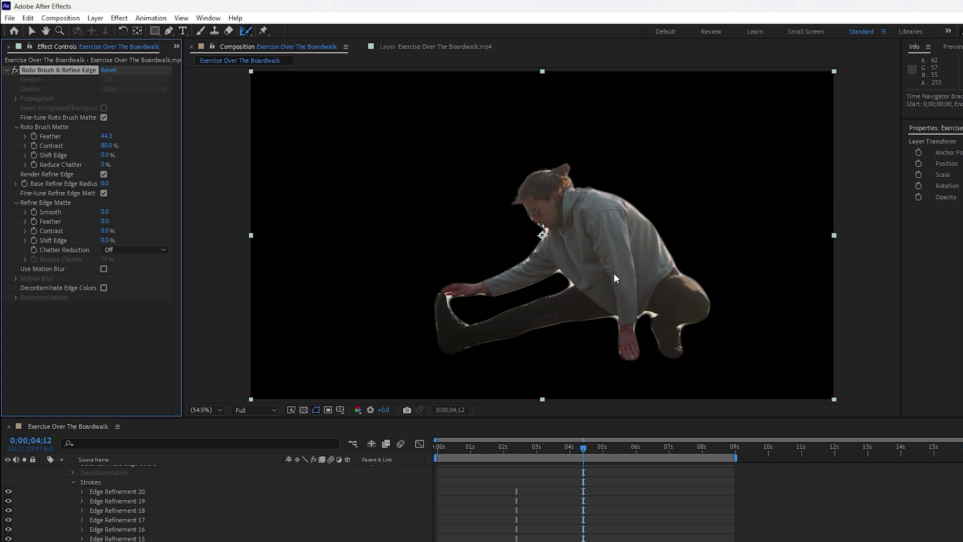
# Set the roto matte Feather to 11 and Contrast to 55%.
pyautogui.click(108, 136)
pyautogui.write('11')
pyautogui.click(144, 138)
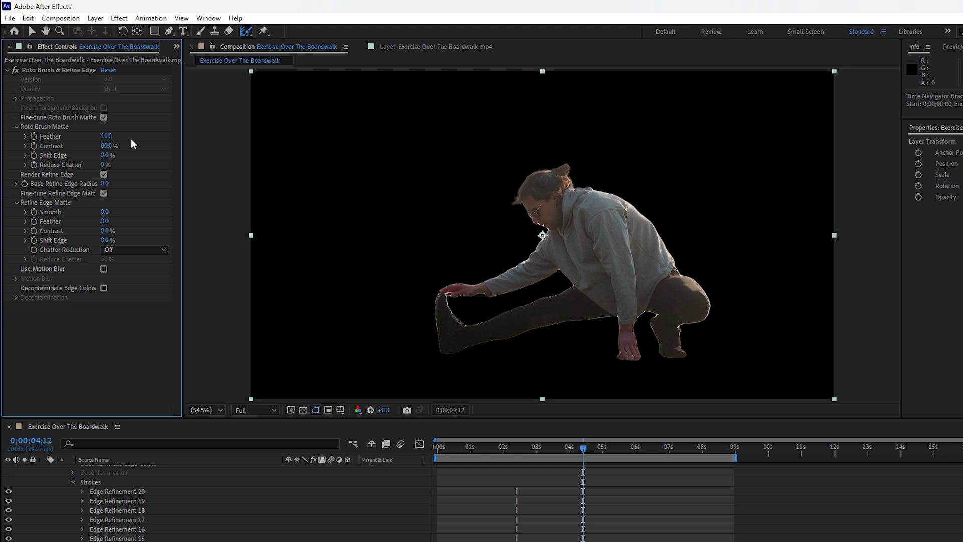
pyautogui.moveTo(106, 146); pyautogui.dragTo(233, 147)
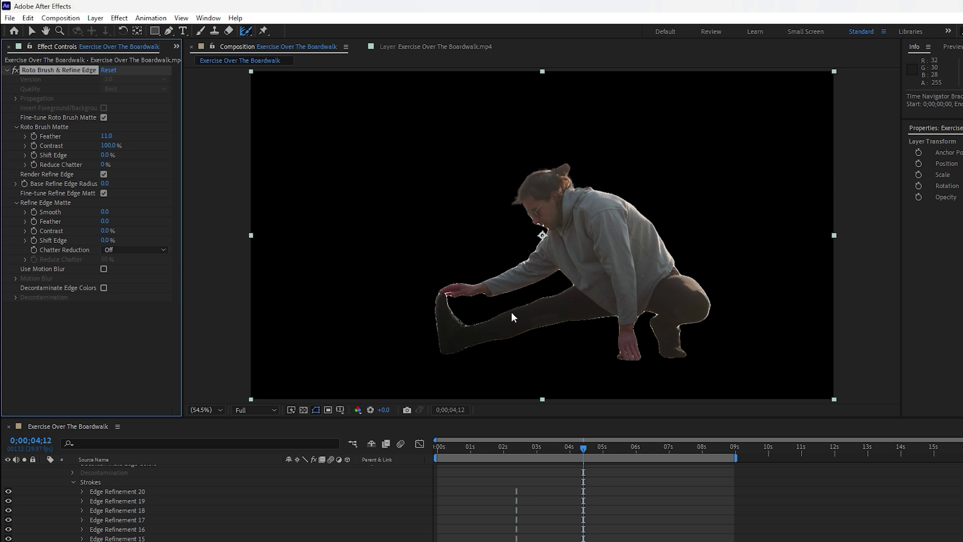
pyautogui.scroll(2, 511, 312)
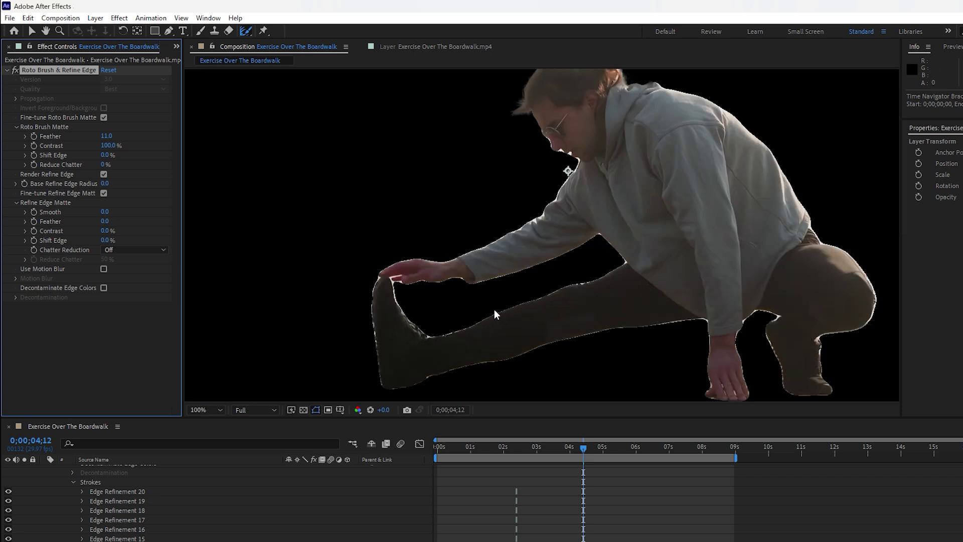
pyautogui.moveTo(107, 146); pyautogui.dragTo(98, 150)
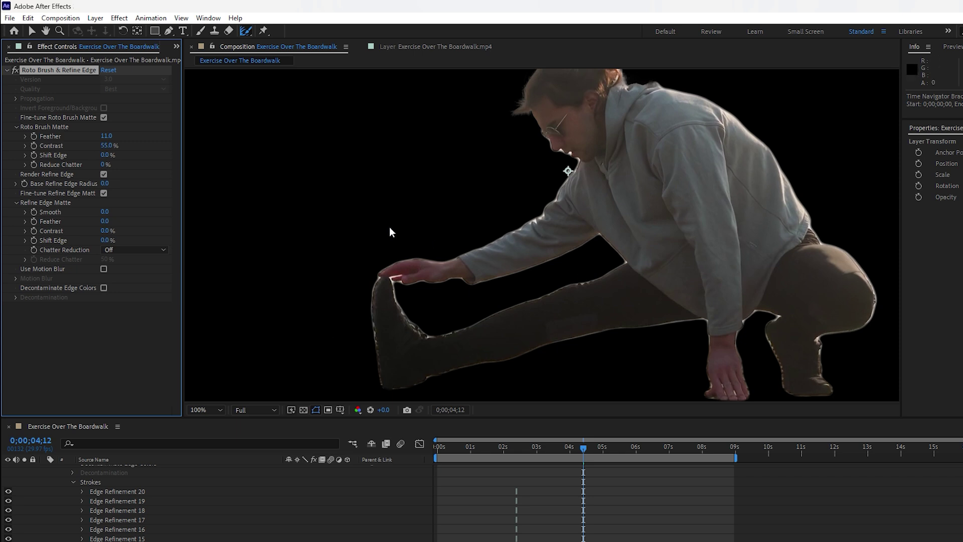
# Set Shift Edge to -25% and Reduce Chatter to 25%.
pyautogui.moveTo(104, 155); pyautogui.dragTo(138, 152)
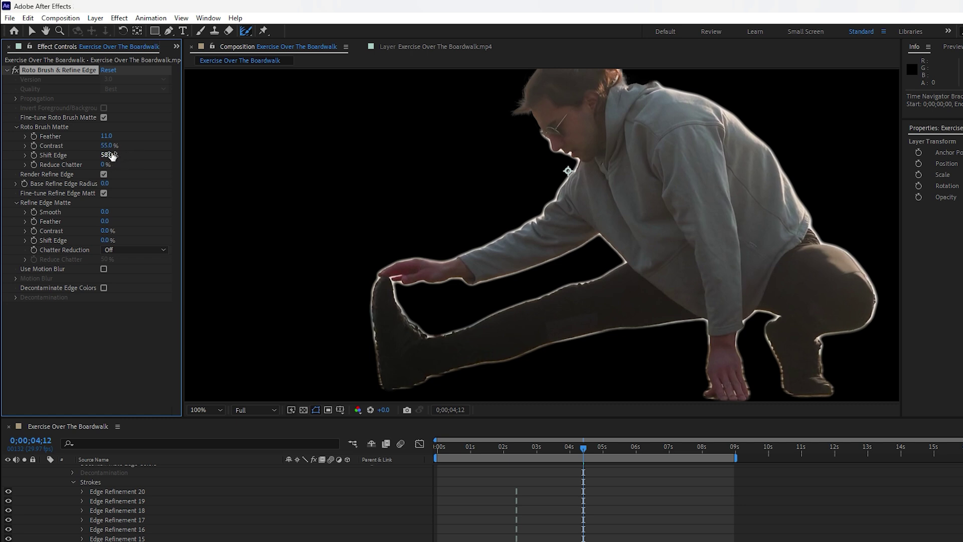
pyautogui.moveTo(111, 156); pyautogui.dragTo(37, 156)
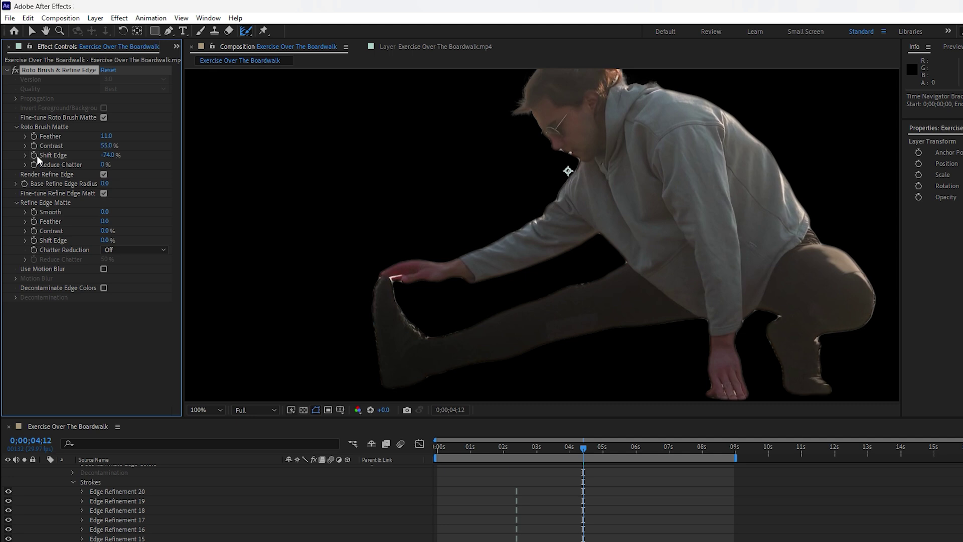
pyautogui.moveTo(97, 158); pyautogui.dragTo(123, 157)
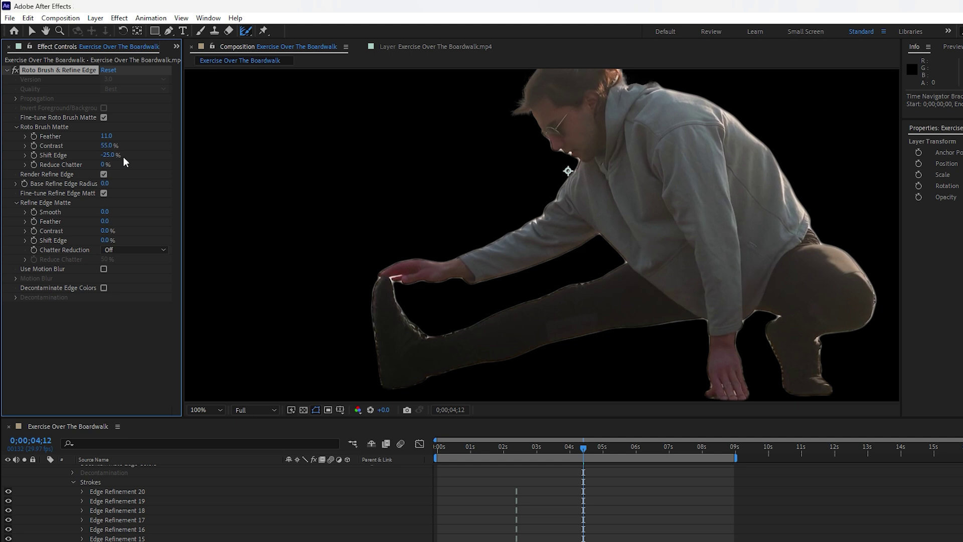
pyautogui.moveTo(104, 166)
pyautogui.mouseDown()
pyautogui.moveTo(153, 163)
pyautogui.moveTo(70, 165)
pyautogui.mouseUp()
# Enable Use Motion Blur for the roto matte and preview a later frame.
pyautogui.click(103, 269)
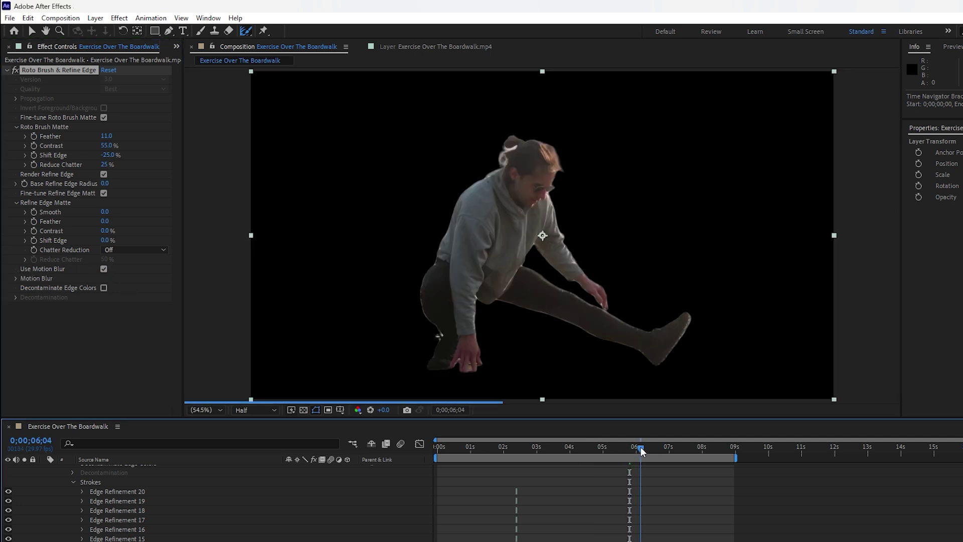
pyautogui.moveTo(640, 447)
pyautogui.mouseDown()
pyautogui.moveTo(666, 454)
pyautogui.moveTo(625, 458)
pyautogui.mouseUp()
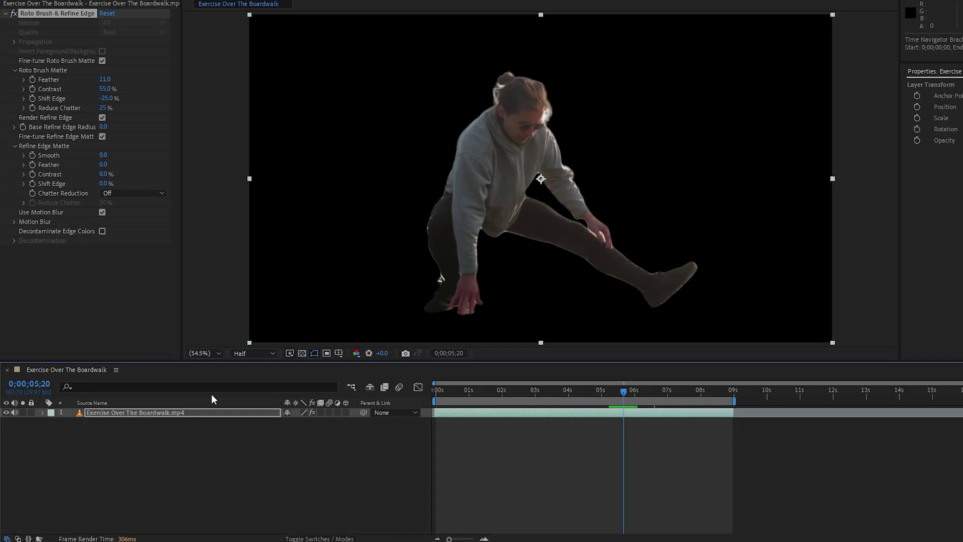
pyautogui.click(302, 353)
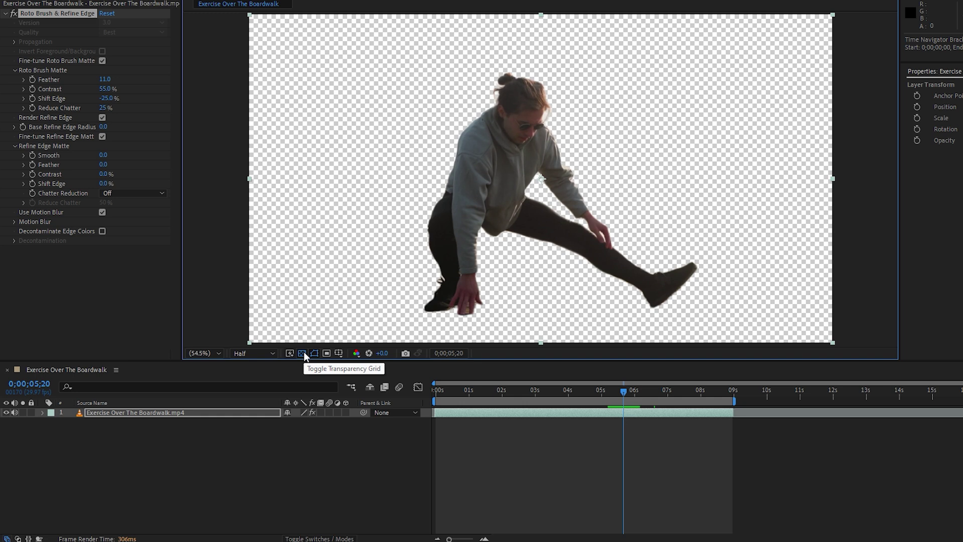
pyautogui.click(142, 413)
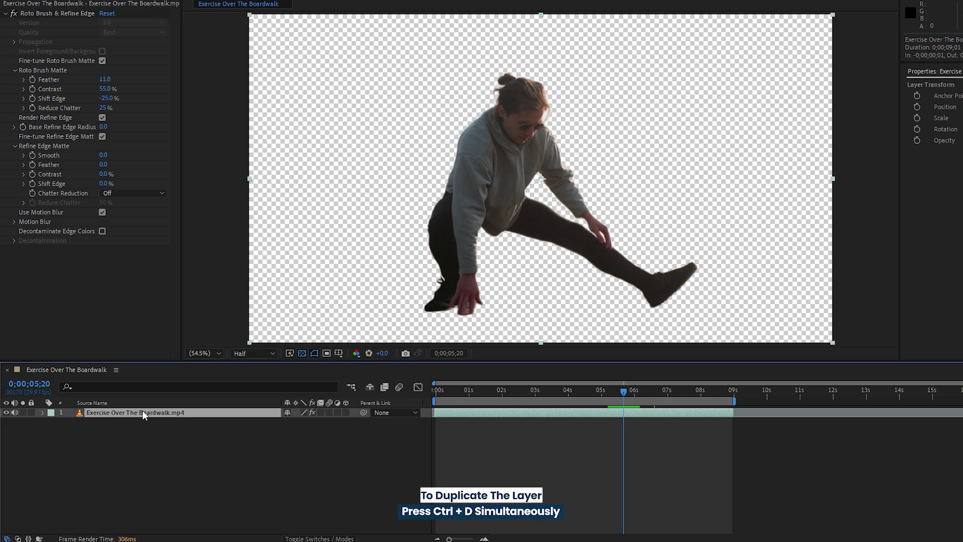
pyautogui.hotkey('ctrl', 'd')
pyautogui.click(130, 423)
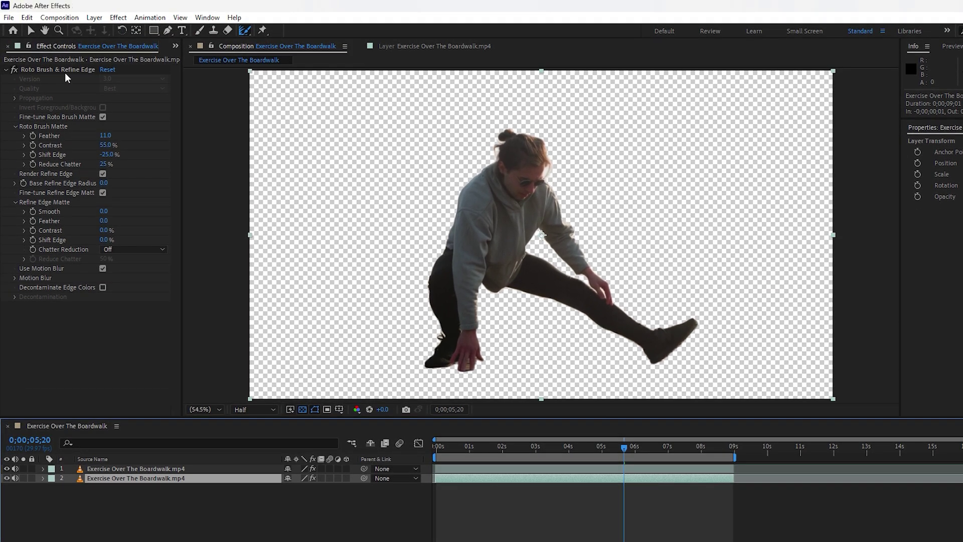
pyautogui.click(64, 69)
pyautogui.press('Delete')
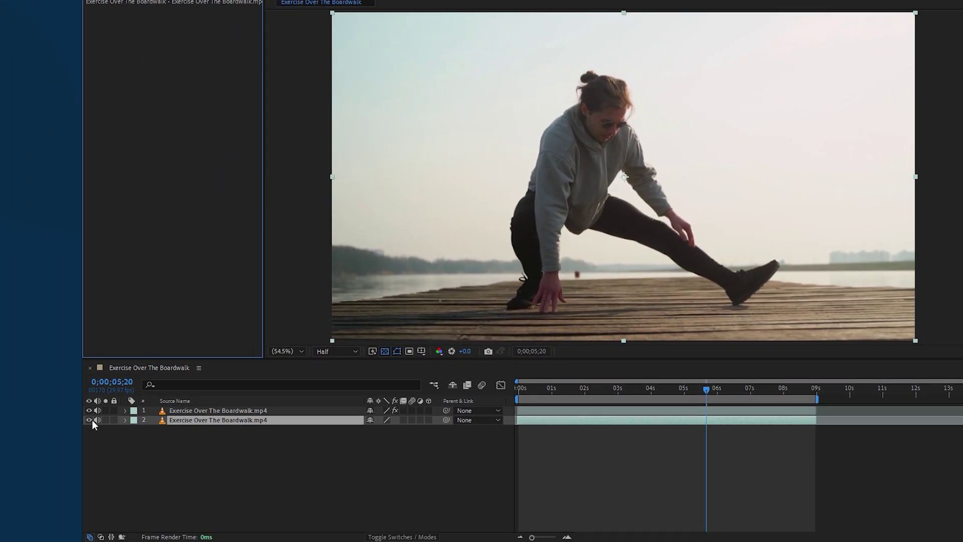
pyautogui.click(89, 420)
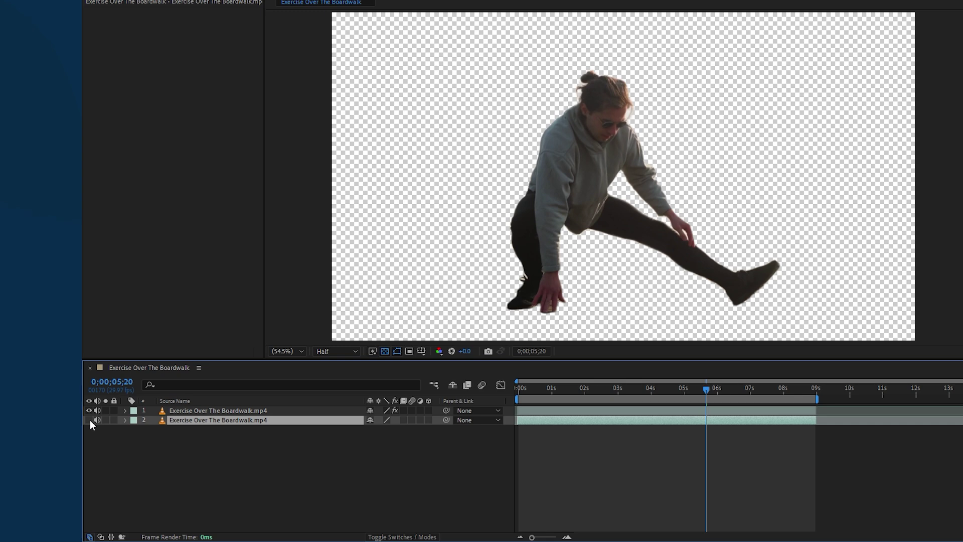
pyautogui.click(89, 420)
pyautogui.click(90, 409)
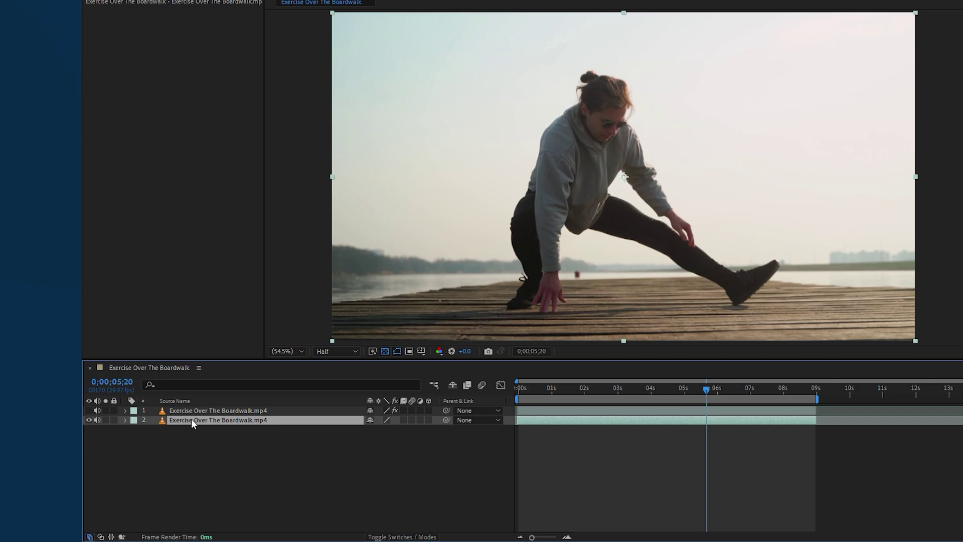
pyautogui.click(89, 410)
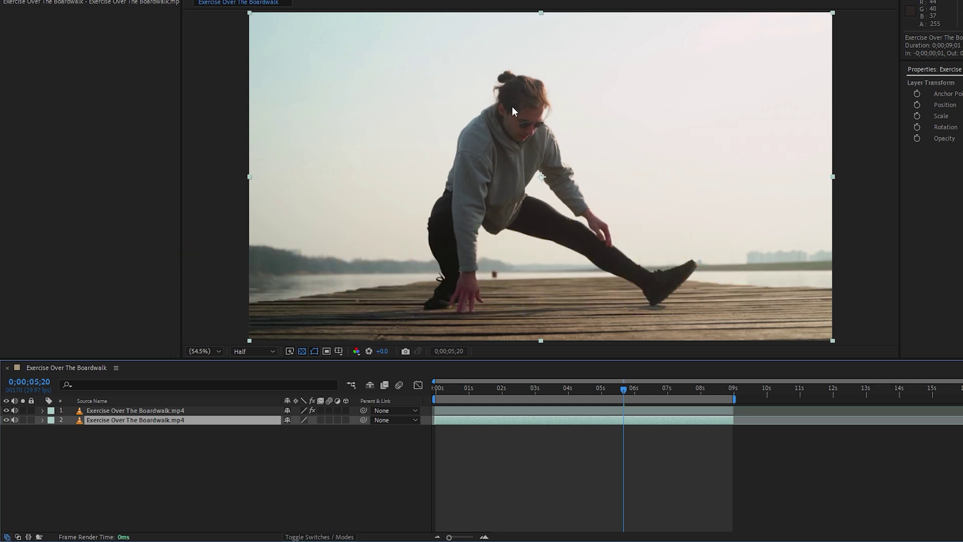
# Create a new text layer and type 'exercise' over the boardwalk footage.
pyautogui.click(215, 471)
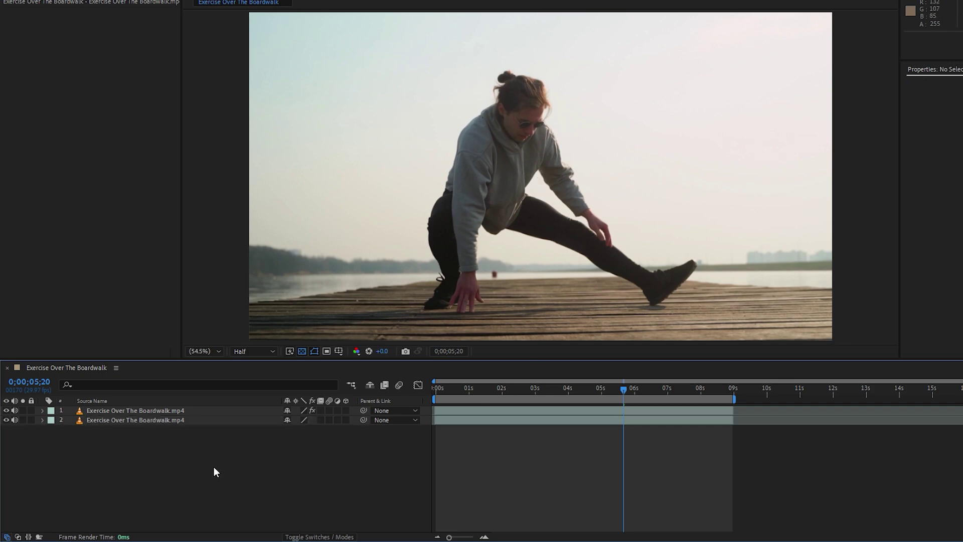
pyautogui.rightClick(214, 467)
pyautogui.moveTo(315, 324)
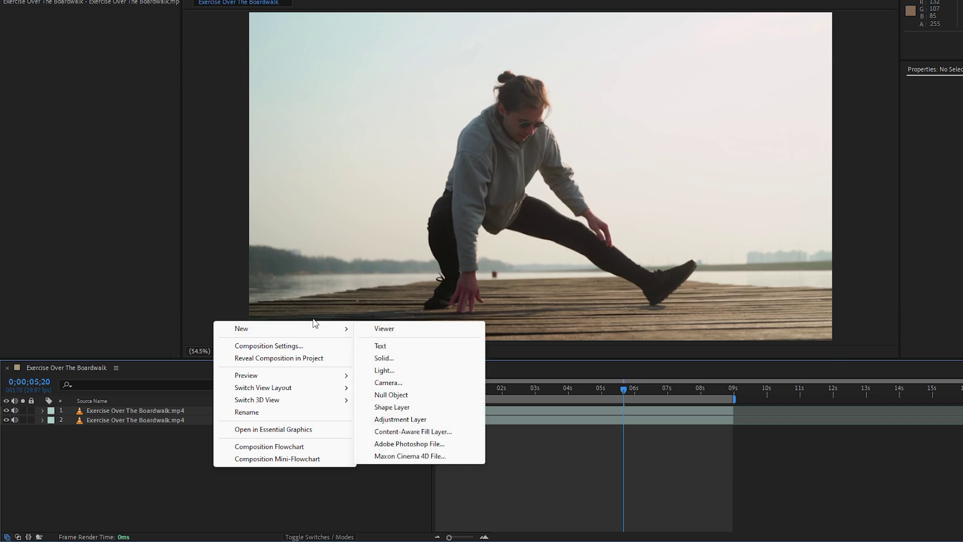
pyautogui.click(387, 346)
pyautogui.write('exe')
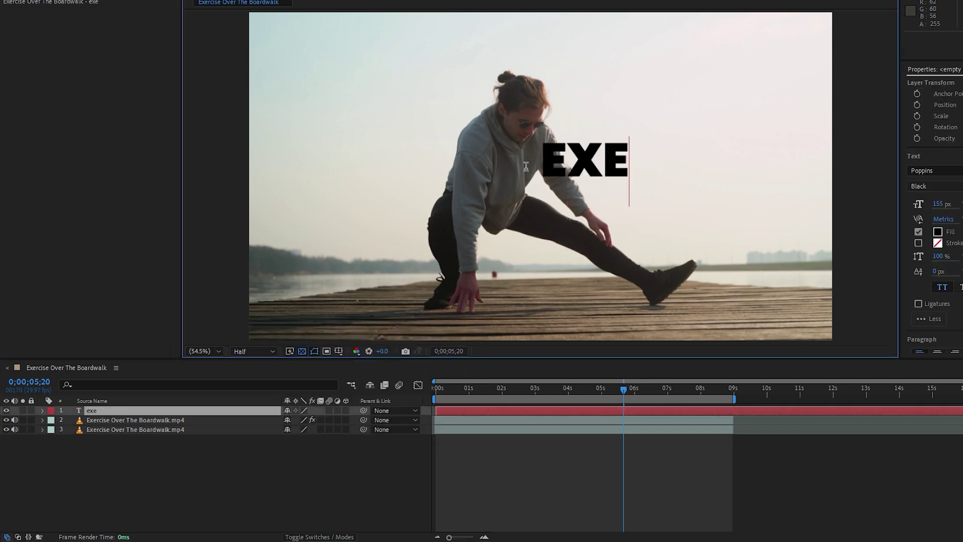
pyautogui.write('rcis')
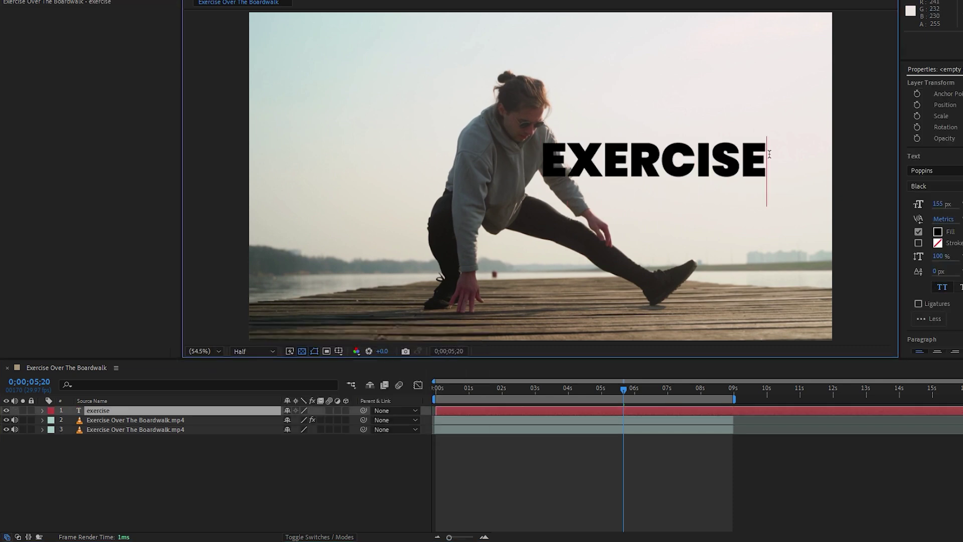
# Set the EXERCISE text to the upright Poppins Black style.
pyautogui.moveTo(769, 154); pyautogui.dragTo(538, 158)
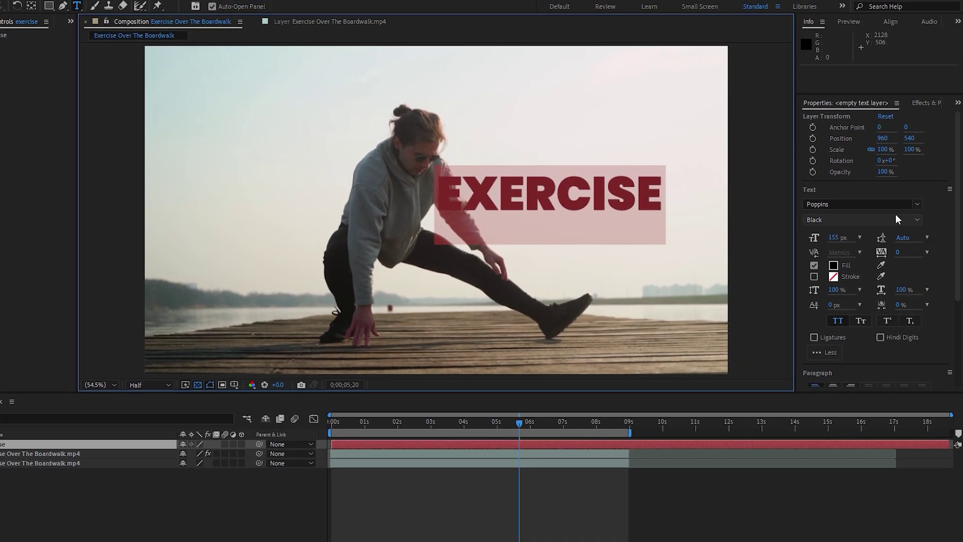
pyautogui.click(915, 220)
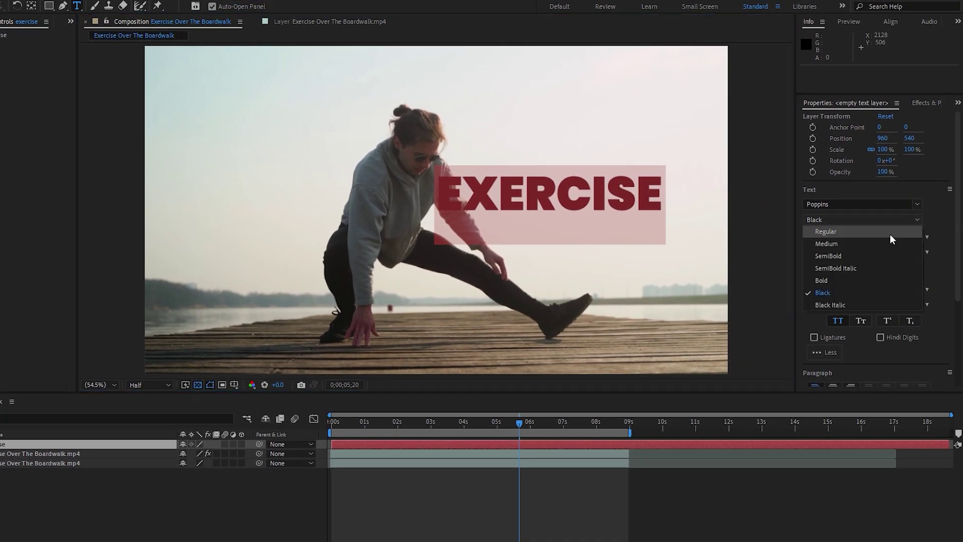
pyautogui.click(842, 303)
pyautogui.click(850, 221)
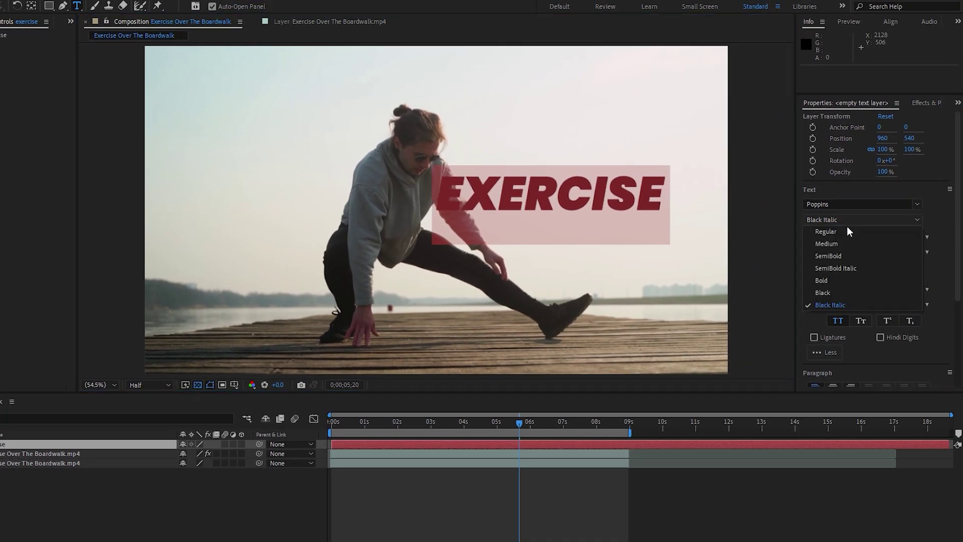
pyautogui.click(838, 282)
# Change the text fill colour to bright orange FFA200.
pyautogui.click(835, 266)
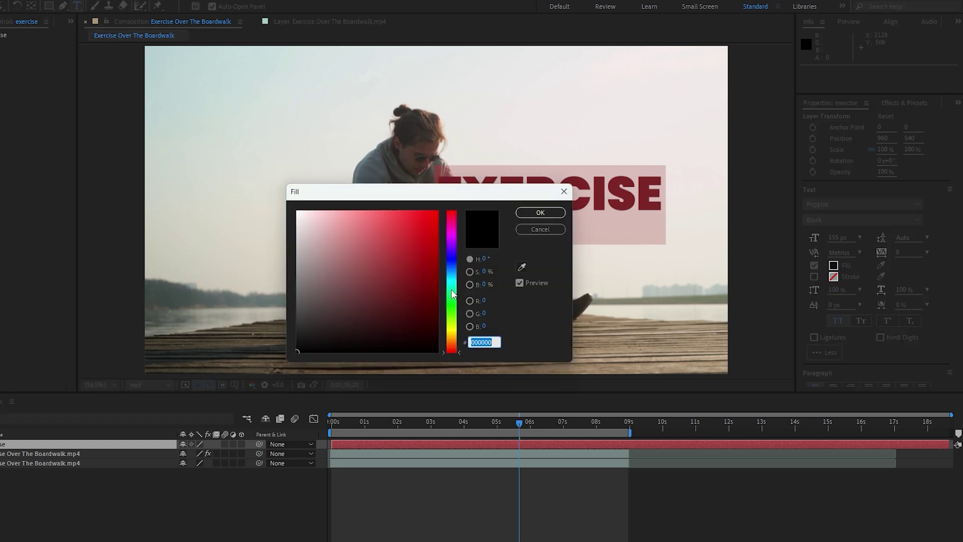
pyautogui.click(411, 314)
pyautogui.moveTo(444, 340)
pyautogui.mouseDown()
pyautogui.moveTo(454, 331)
pyautogui.moveTo(453, 345)
pyautogui.moveTo(454, 329)
pyautogui.mouseUp()
pyautogui.click(438, 211)
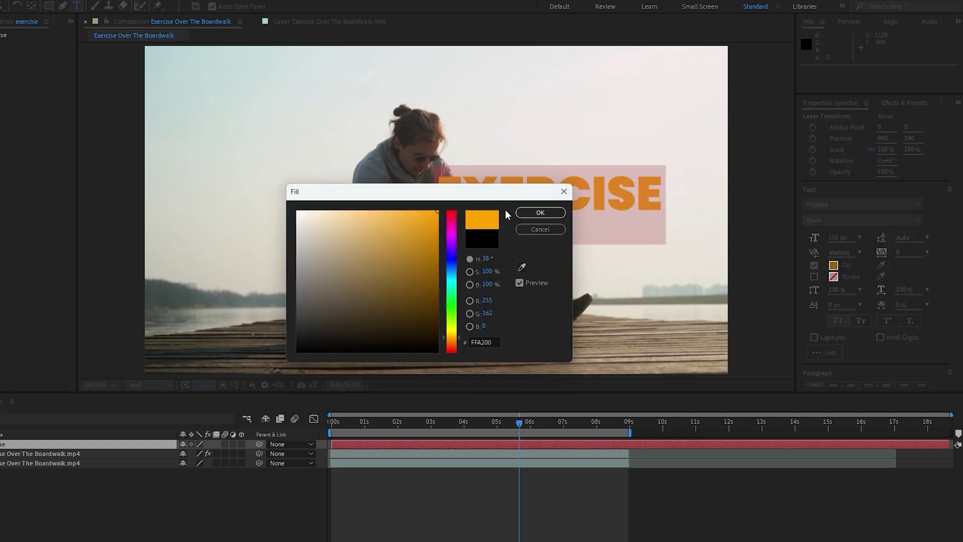
pyautogui.click(540, 213)
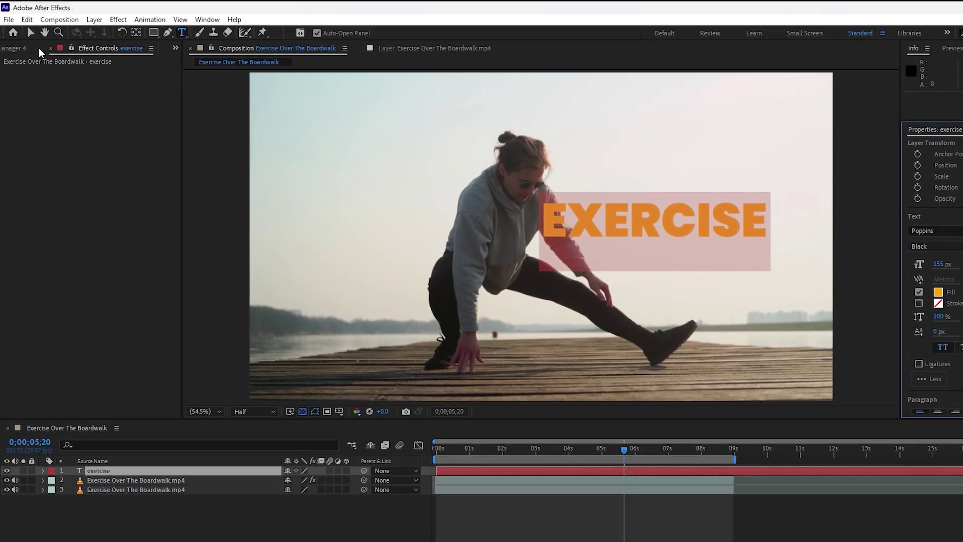
# Enlarge the EXERCISE title and position it over the man.
pyautogui.click(31, 34)
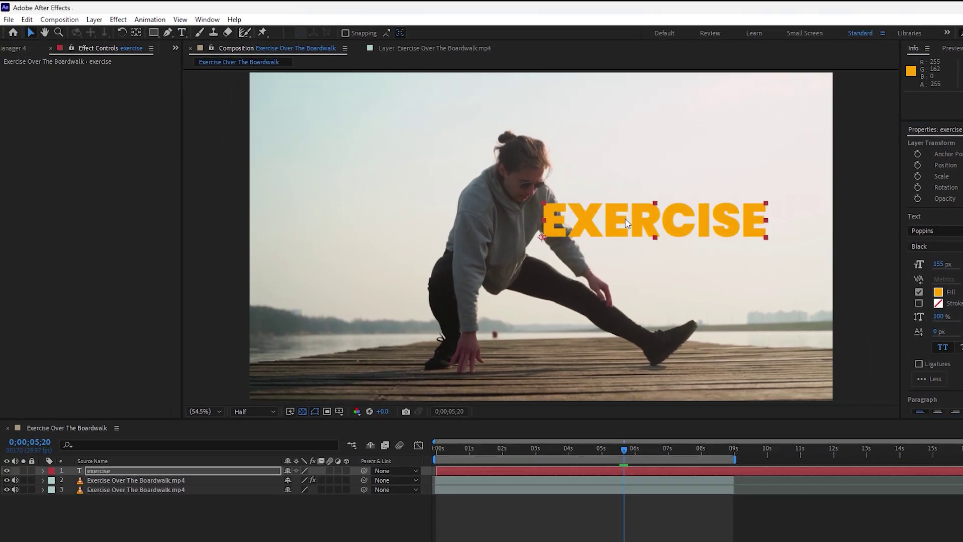
pyautogui.moveTo(625, 218); pyautogui.dragTo(731, 202)
pyautogui.moveTo(551, 240); pyautogui.dragTo(524, 244)
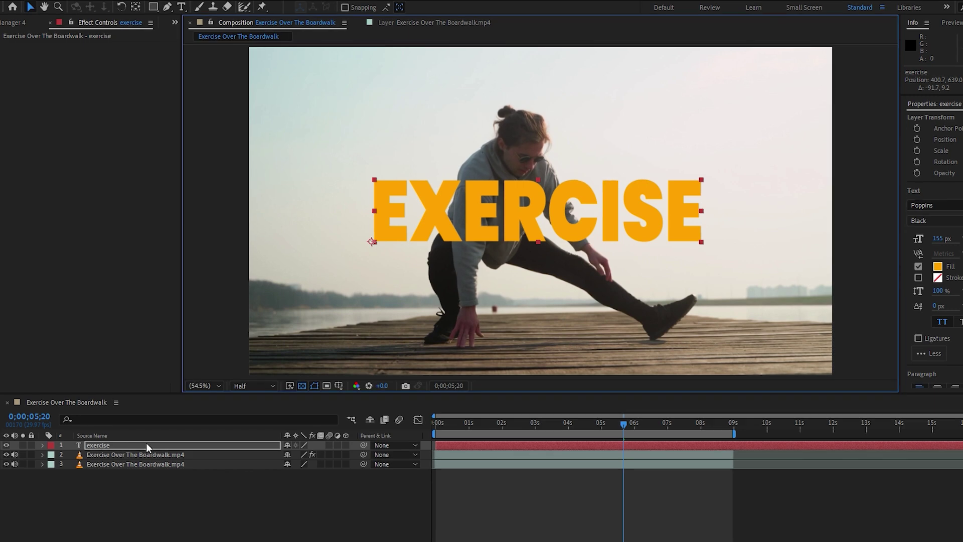
# Move the EXERCISE layer beneath the cut-out man, nudge it, and verify the layering.
pyautogui.moveTo(133, 444); pyautogui.dragTo(130, 456)
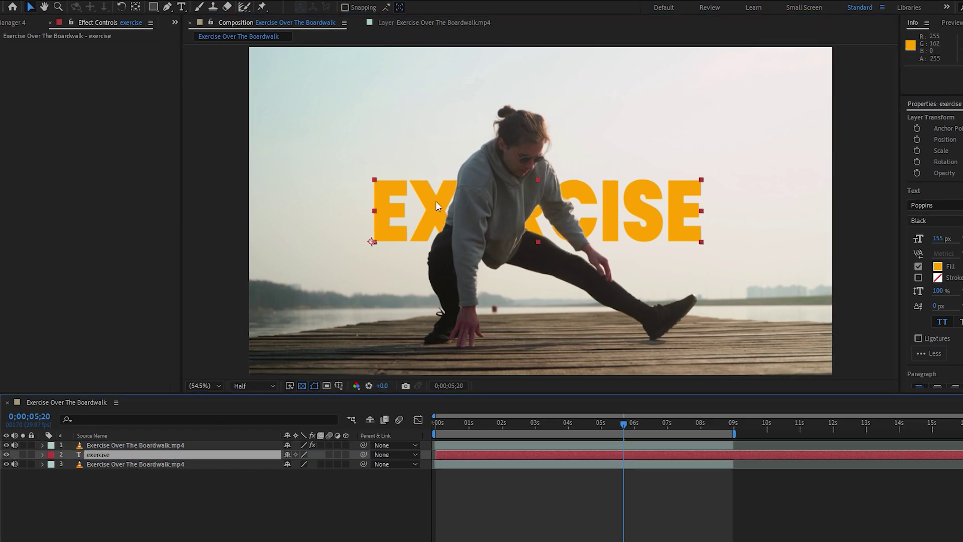
pyautogui.moveTo(435, 201); pyautogui.dragTo(429, 197)
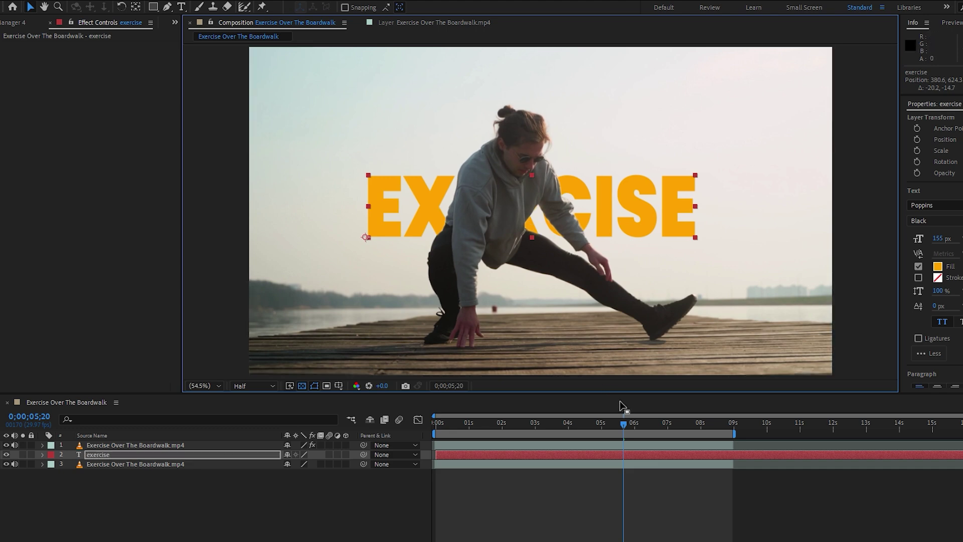
pyautogui.moveTo(624, 424); pyautogui.dragTo(495, 427)
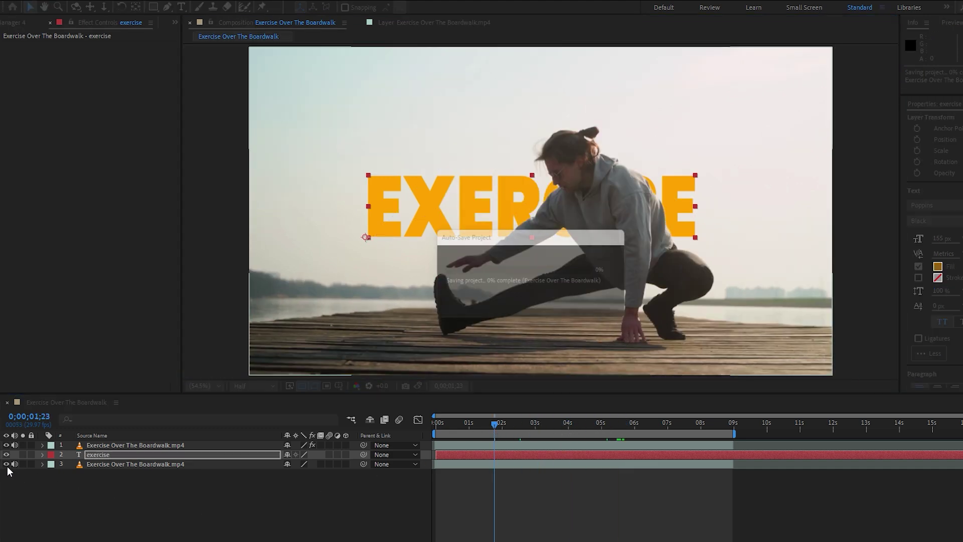
pyautogui.click(6, 464)
pyautogui.click(6, 465)
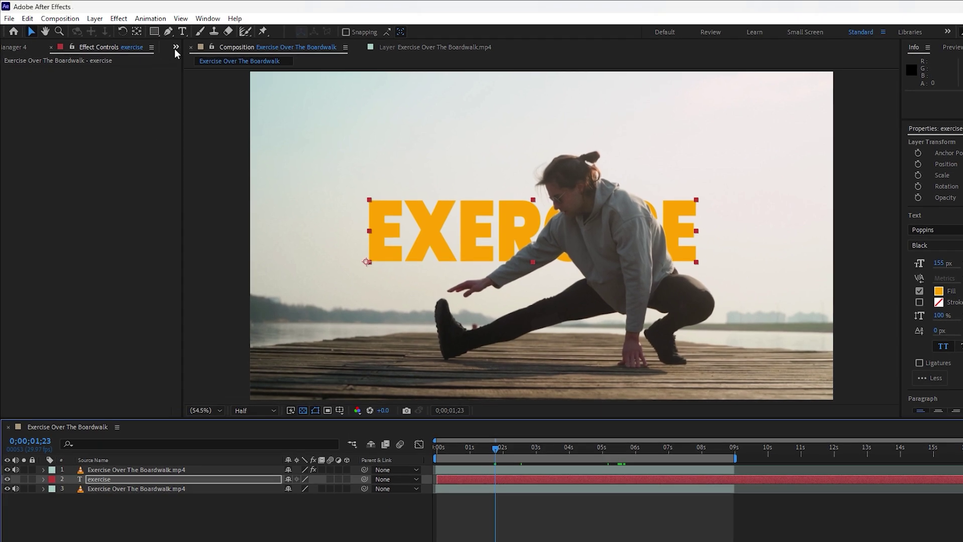
# Add AEJuice's Other 03 graphic from Pack Manager 4, start it later, and preview.
pyautogui.click(174, 22)
pyautogui.click(204, 72)
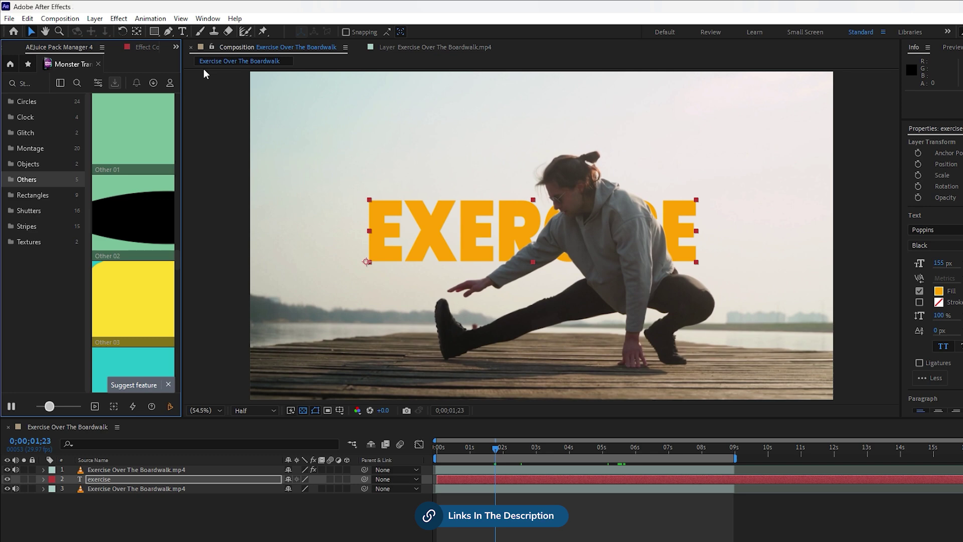
pyautogui.click(131, 284)
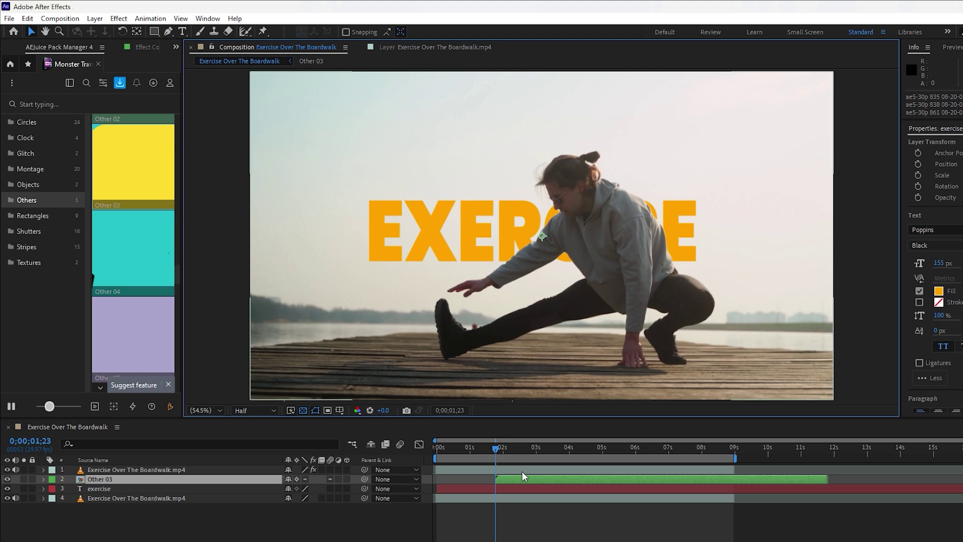
pyautogui.moveTo(527, 479); pyautogui.dragTo(436, 454)
pyautogui.press('space')
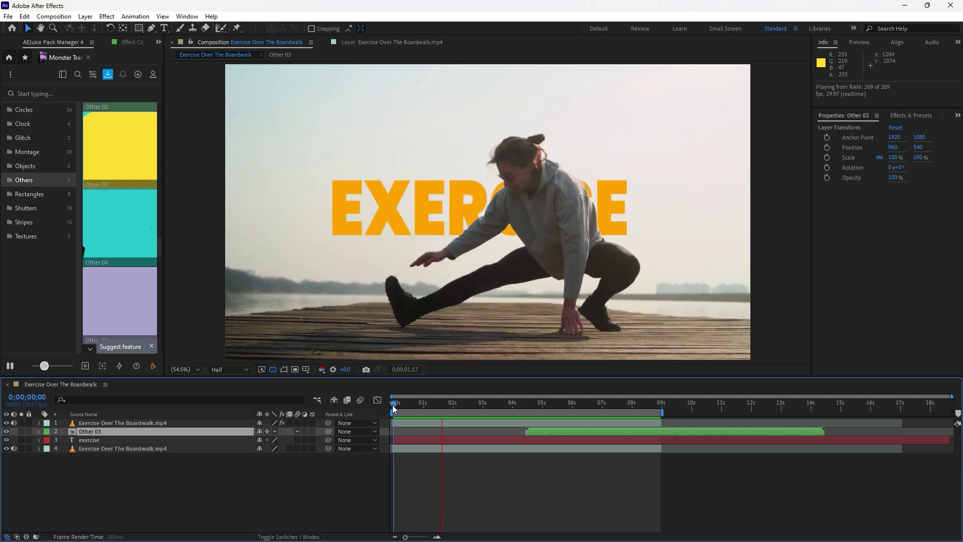